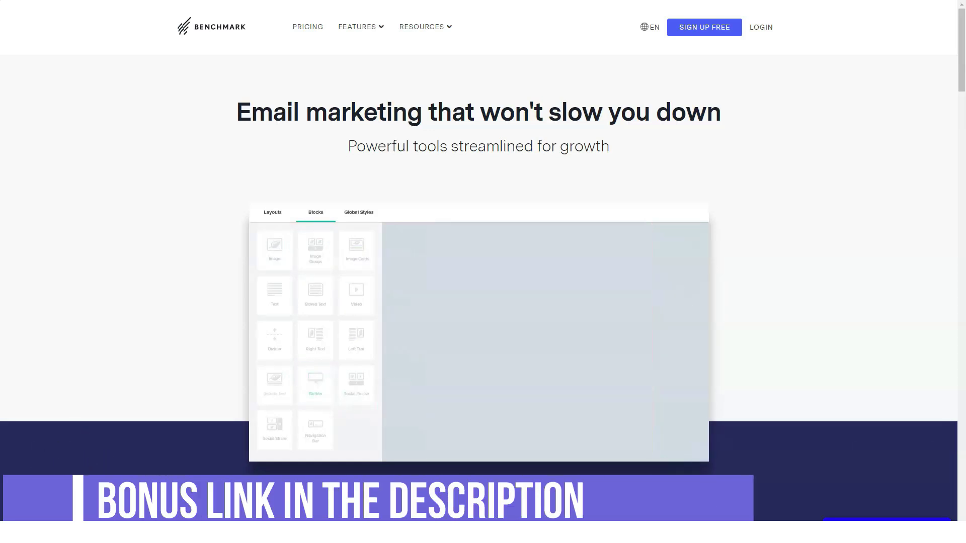
{"action": "scroll", "coordinate": [483, 272], "scroll_direction": "down", "scroll_amount": 1}
{"action": "scroll", "coordinate": [482, 272], "scroll_direction": "down", "scroll_amount": 3}
{"action": "scroll", "coordinate": [483, 272], "scroll_direction": "down", "scroll_amount": 2}
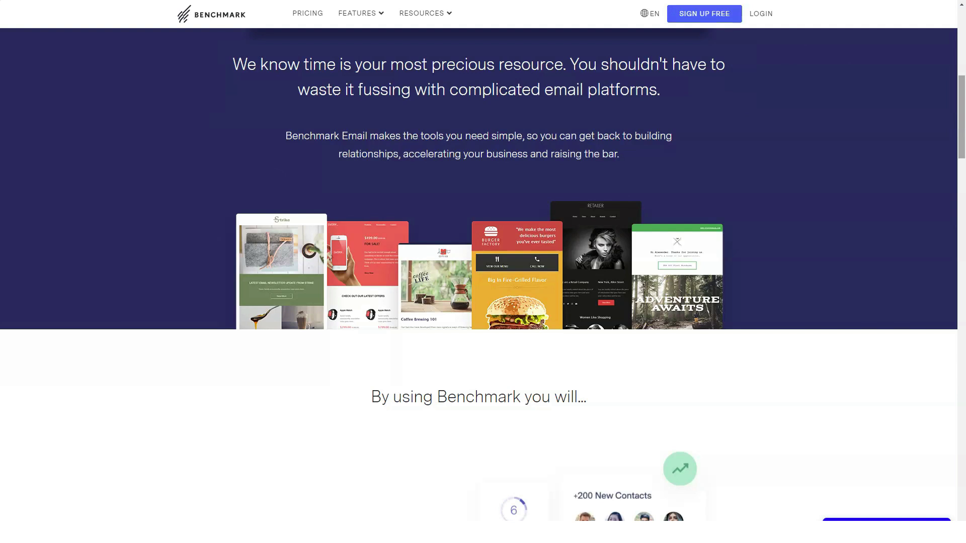
{"action": "scroll", "coordinate": [483, 272], "scroll_direction": "down", "scroll_amount": 3}
{"action": "scroll", "coordinate": [483, 272], "scroll_direction": "down", "scroll_amount": 1}
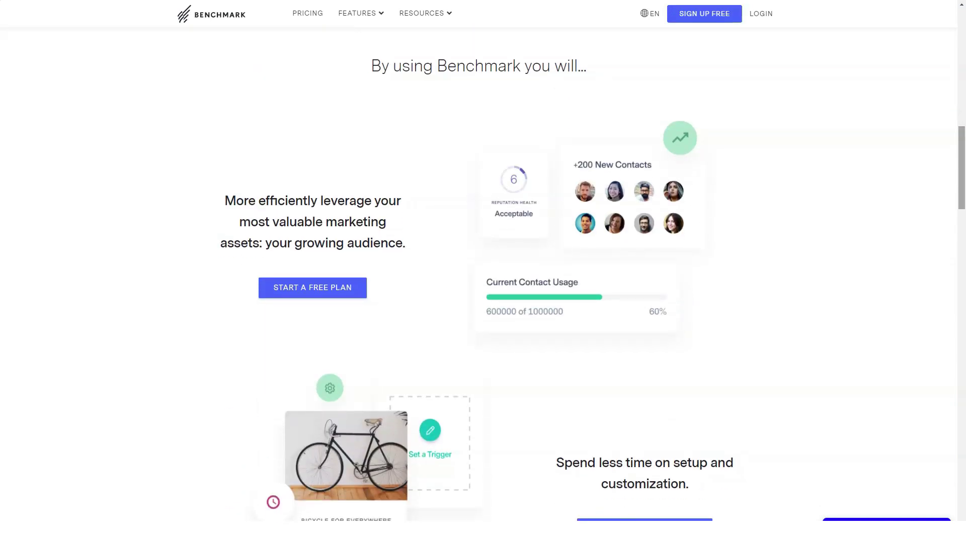
{"action": "scroll", "coordinate": [482, 272], "scroll_direction": "down", "scroll_amount": 5}
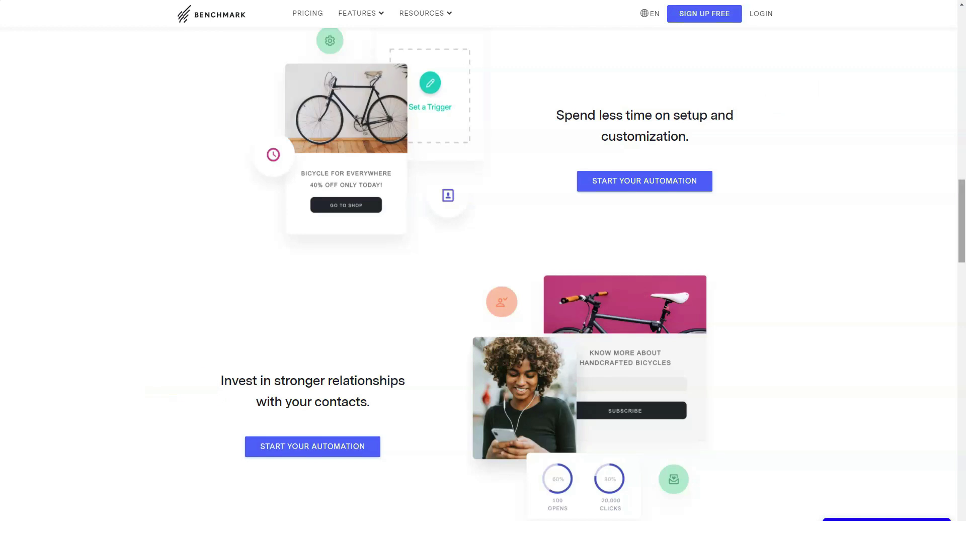
{"action": "scroll", "coordinate": [484, 271], "scroll_direction": "down", "scroll_amount": 3}
{"action": "scroll", "coordinate": [483, 272], "scroll_direction": "down", "scroll_amount": 4}
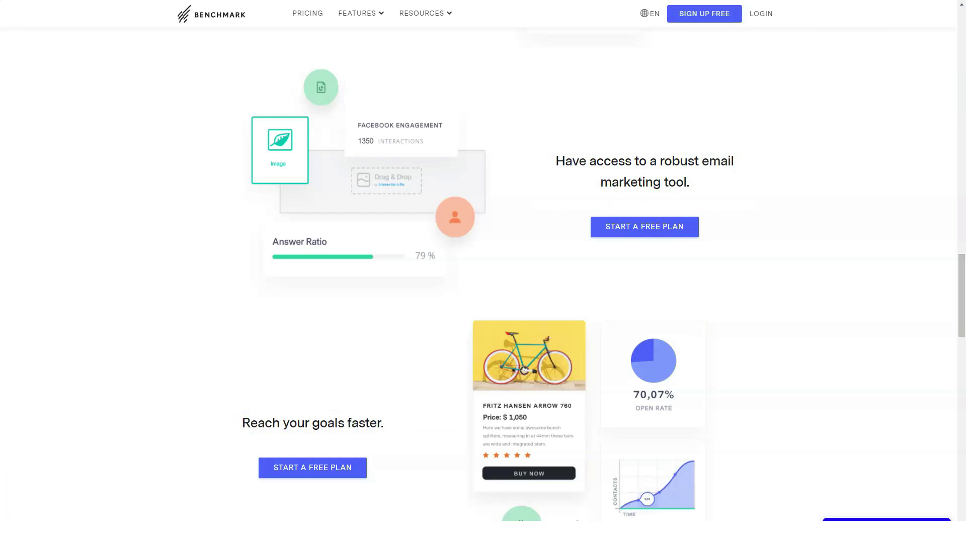
{"action": "scroll", "coordinate": [483, 272], "scroll_direction": "down", "scroll_amount": 5}
{"action": "scroll", "coordinate": [482, 272], "scroll_direction": "down", "scroll_amount": 3}
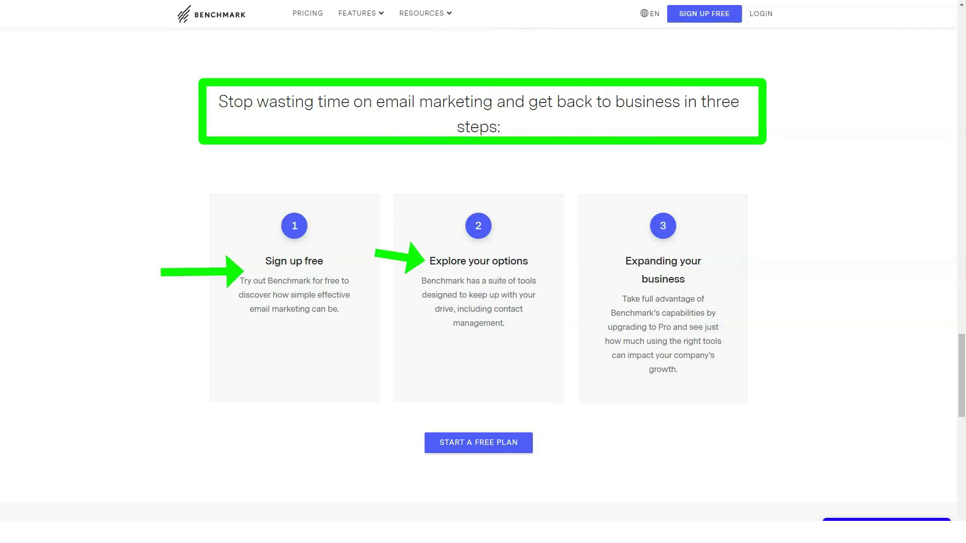
{"action": "scroll", "coordinate": [483, 272], "scroll_direction": "down", "scroll_amount": 2}
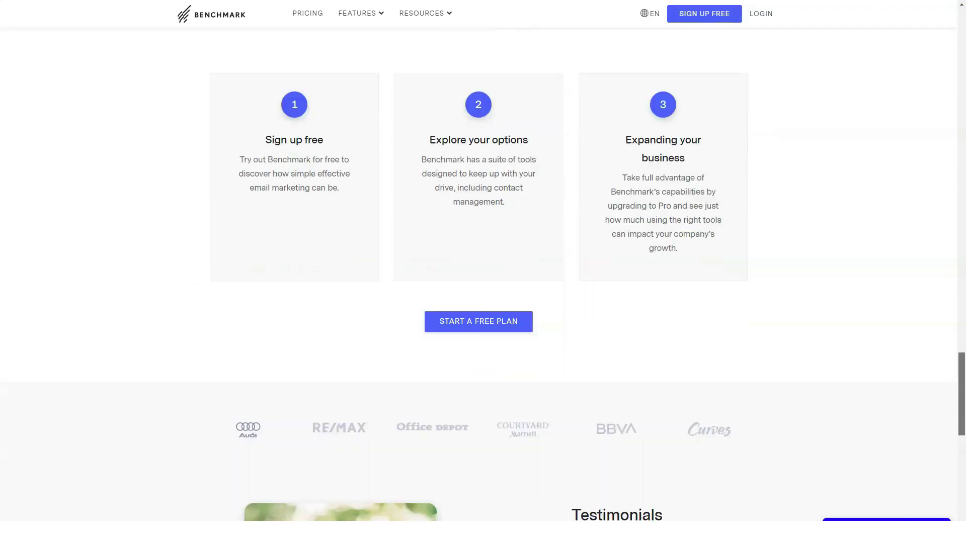
{"action": "scroll", "coordinate": [484, 272], "scroll_direction": "down", "scroll_amount": 4}
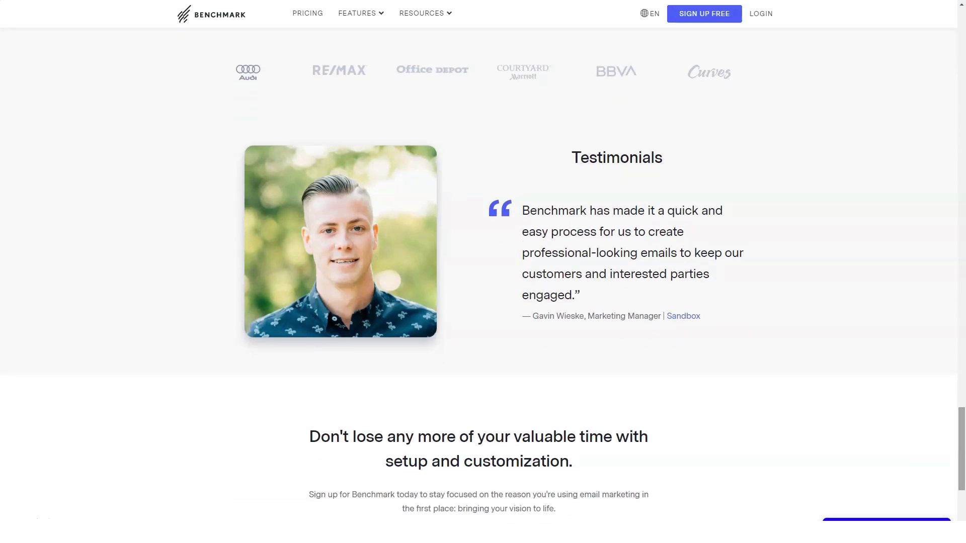
{"action": "scroll", "coordinate": [483, 272], "scroll_direction": "down", "scroll_amount": 2}
{"action": "scroll", "coordinate": [483, 272], "scroll_direction": "down", "scroll_amount": 3}
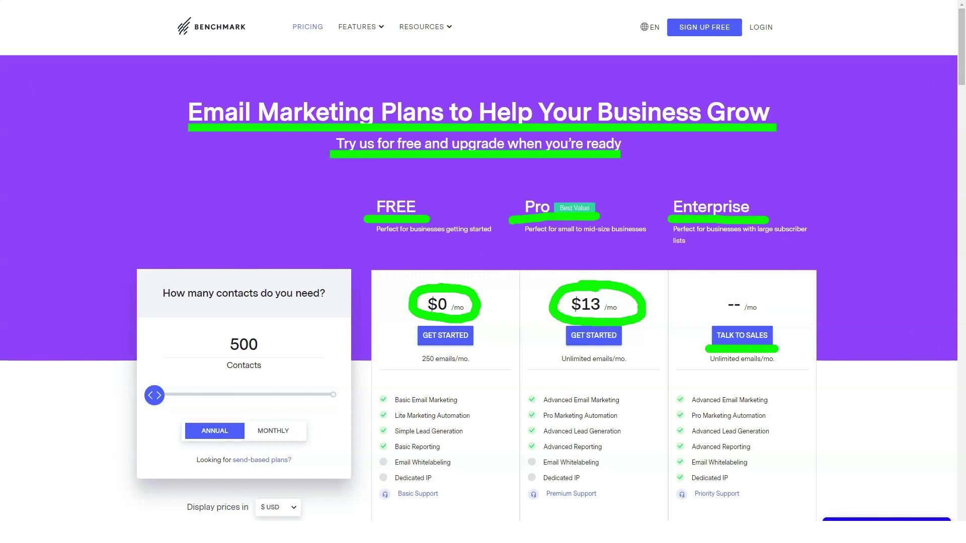
{"action": "scroll", "coordinate": [483, 271], "scroll_direction": "down", "scroll_amount": 1}
{"action": "scroll", "coordinate": [483, 272], "scroll_direction": "down", "scroll_amount": 3}
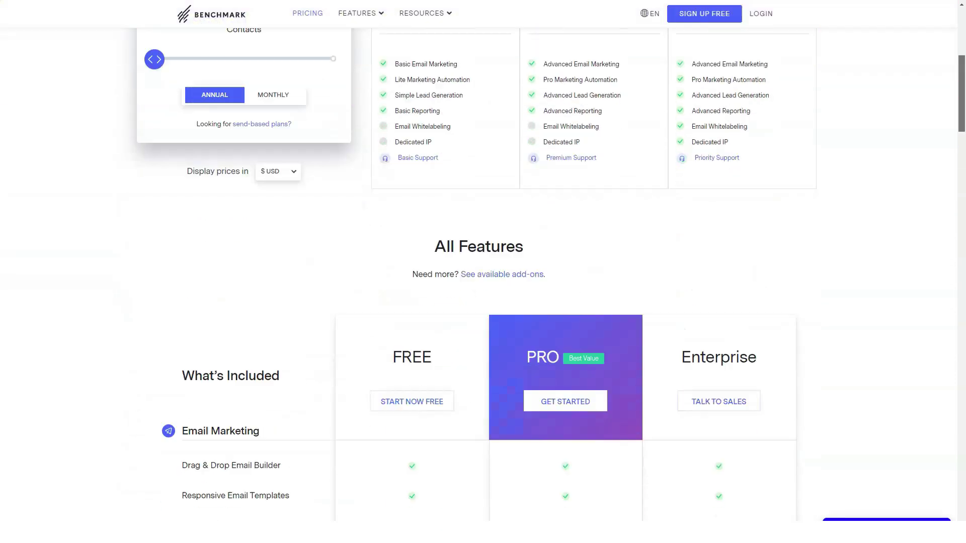
{"action": "scroll", "coordinate": [484, 272], "scroll_direction": "down", "scroll_amount": 2}
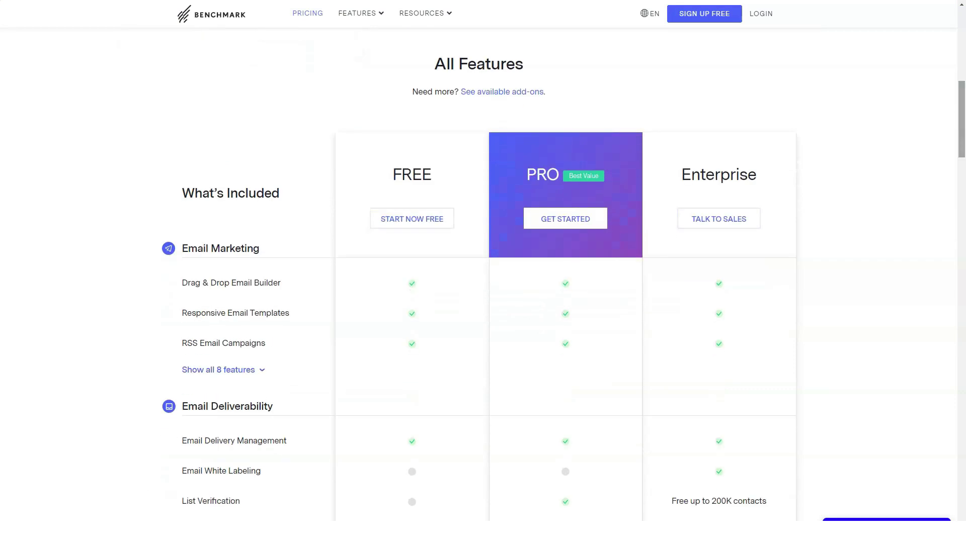
{"action": "scroll", "coordinate": [483, 272], "scroll_direction": "down", "scroll_amount": 2}
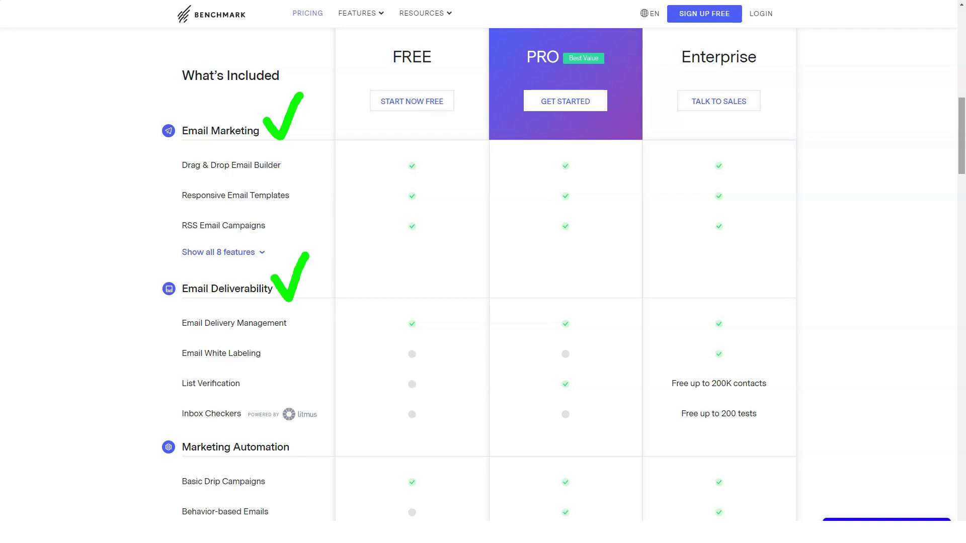
{"action": "scroll", "coordinate": [484, 272], "scroll_direction": "down", "scroll_amount": 2}
{"action": "scroll", "coordinate": [484, 272], "scroll_direction": "down", "scroll_amount": 2}
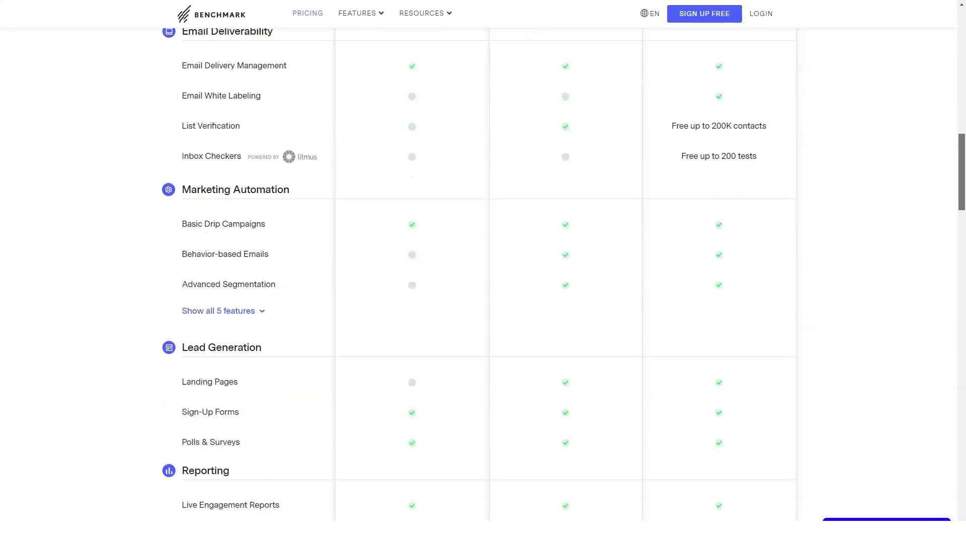
{"action": "scroll", "coordinate": [483, 271], "scroll_direction": "down", "scroll_amount": 1}
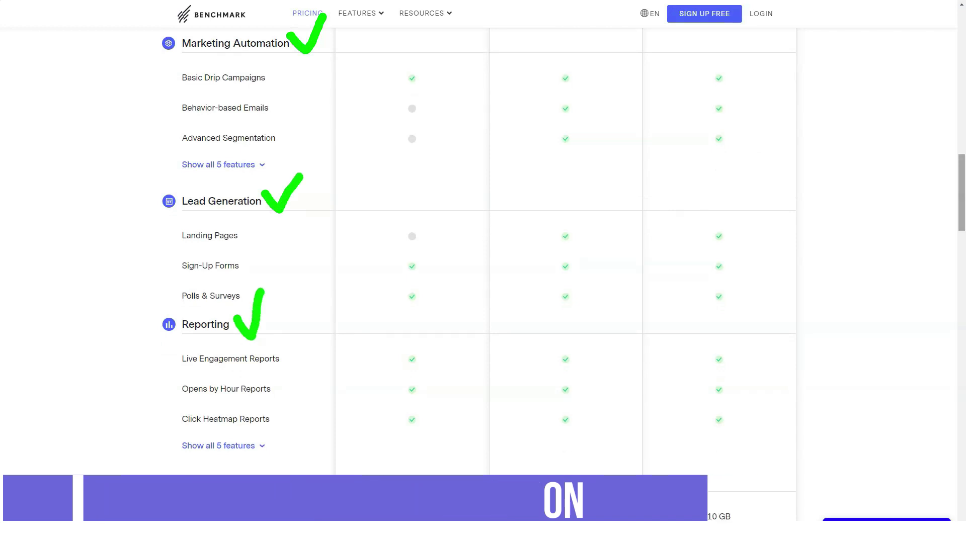
{"action": "scroll", "coordinate": [483, 272], "scroll_direction": "down", "scroll_amount": 5}
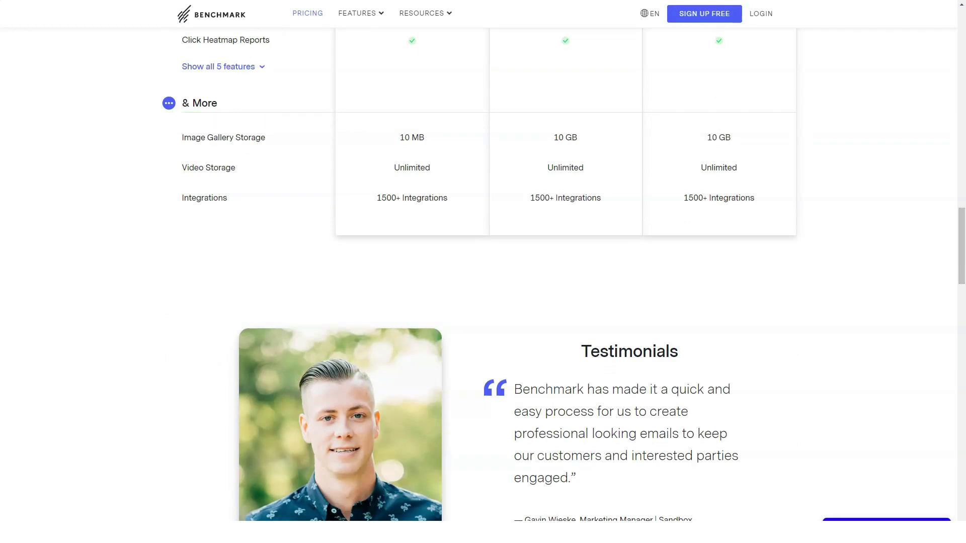
{"action": "scroll", "coordinate": [484, 271], "scroll_direction": "down", "scroll_amount": 1}
{"action": "scroll", "coordinate": [483, 272], "scroll_direction": "down", "scroll_amount": 2}
{"action": "scroll", "coordinate": [484, 272], "scroll_direction": "down", "scroll_amount": 1}
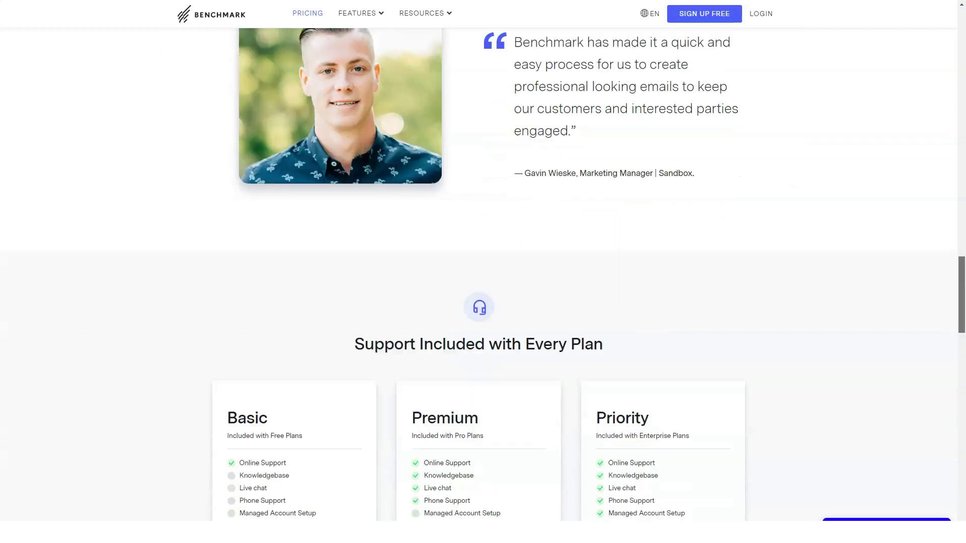
{"action": "scroll", "coordinate": [483, 272], "scroll_direction": "down", "scroll_amount": 3}
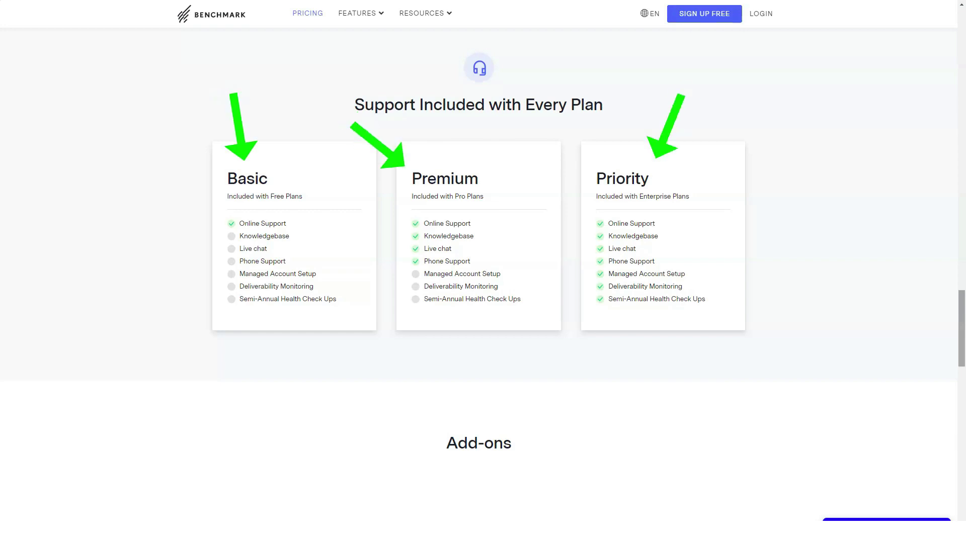
{"action": "scroll", "coordinate": [483, 272], "scroll_direction": "down", "scroll_amount": 1}
{"action": "scroll", "coordinate": [483, 271], "scroll_direction": "down", "scroll_amount": 4}
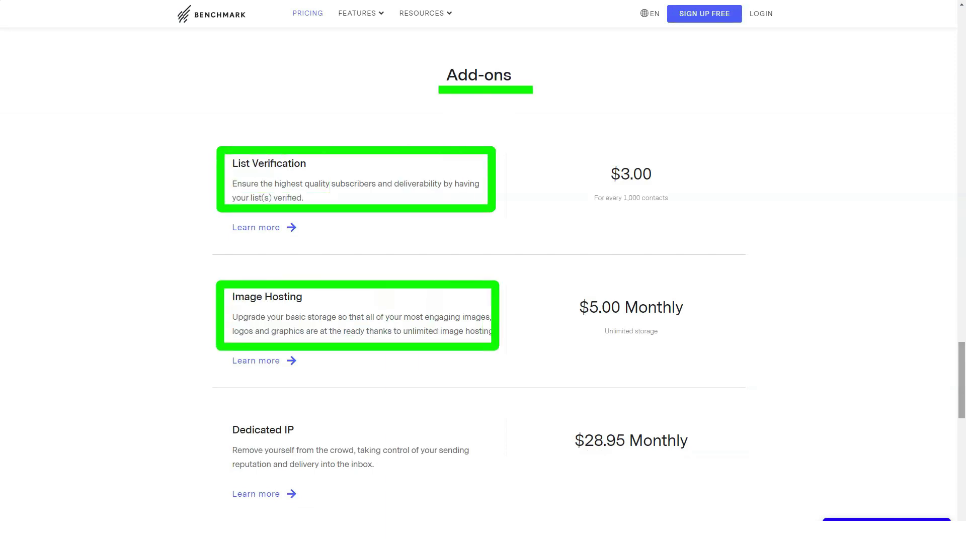
{"action": "scroll", "coordinate": [482, 272], "scroll_direction": "down", "scroll_amount": 1}
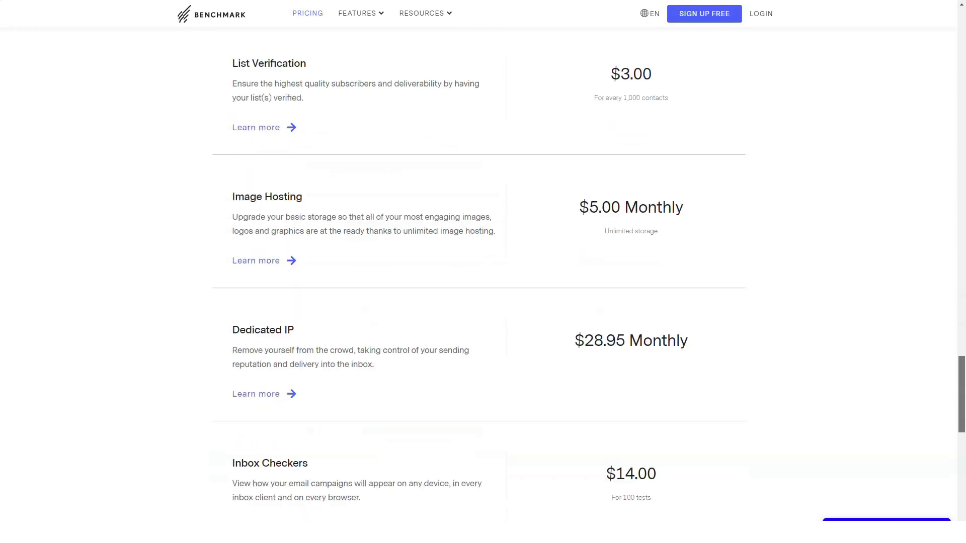
{"action": "scroll", "coordinate": [483, 271], "scroll_direction": "down", "scroll_amount": 3}
{"action": "scroll", "coordinate": [483, 272], "scroll_direction": "down", "scroll_amount": 2}
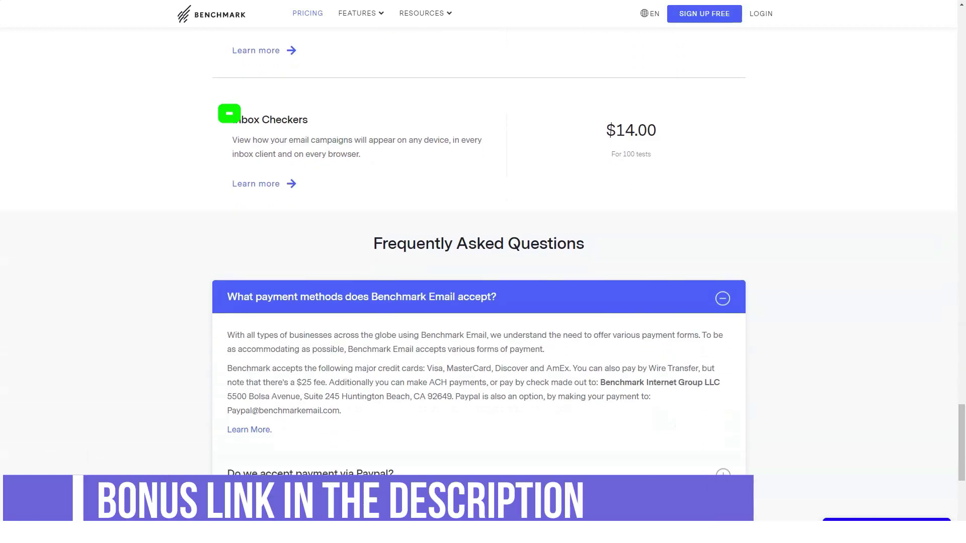
{"action": "scroll", "coordinate": [483, 302], "scroll_direction": "down", "scroll_amount": 1}
{"action": "scroll", "coordinate": [483, 303], "scroll_direction": "down", "scroll_amount": 2}
Expand the FAQ answers on Paypal, Free Starter Plan, upgrading, image storage, competitors and non-profit discounts
{"action": "left_click", "coordinate": [311, 246]}
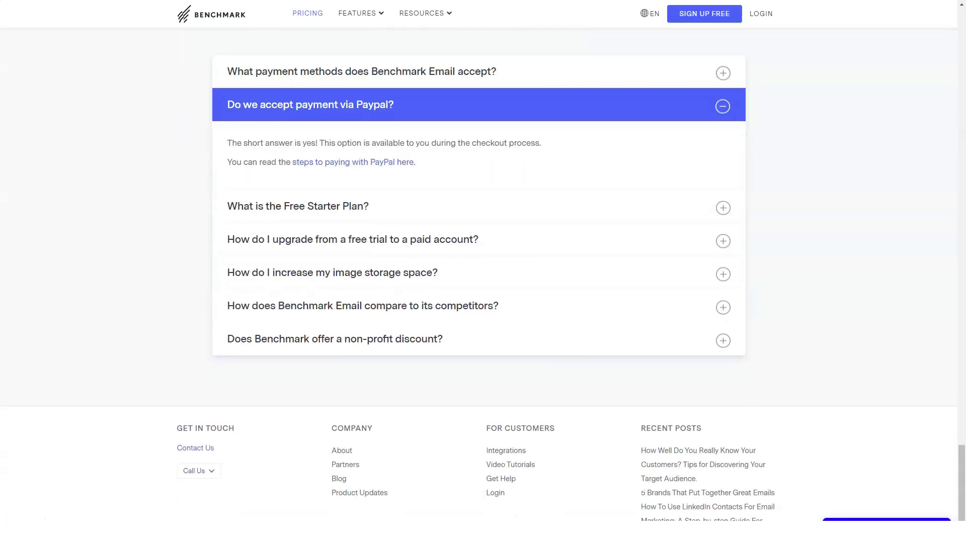
{"action": "left_click", "coordinate": [723, 208]}
{"action": "left_click", "coordinate": [353, 272]}
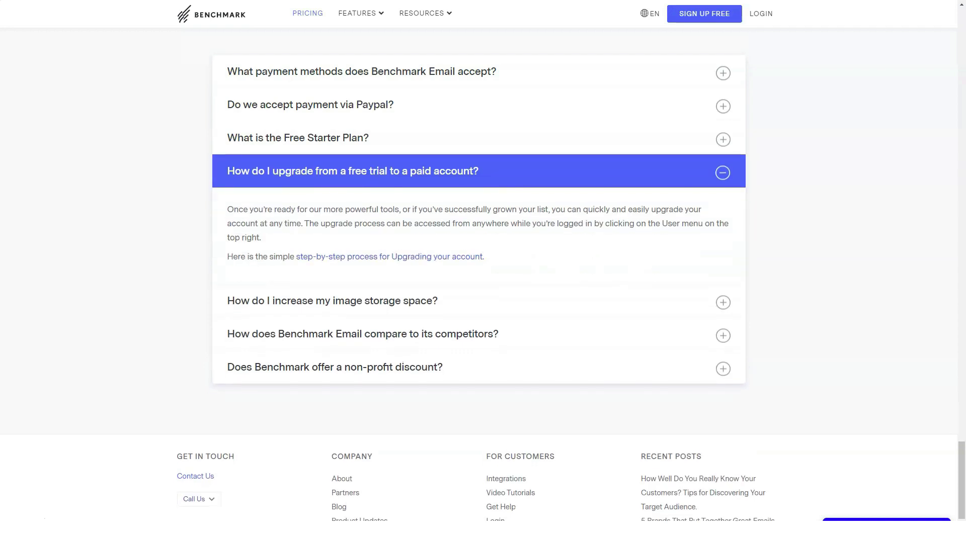
{"action": "left_click", "coordinate": [332, 300]}
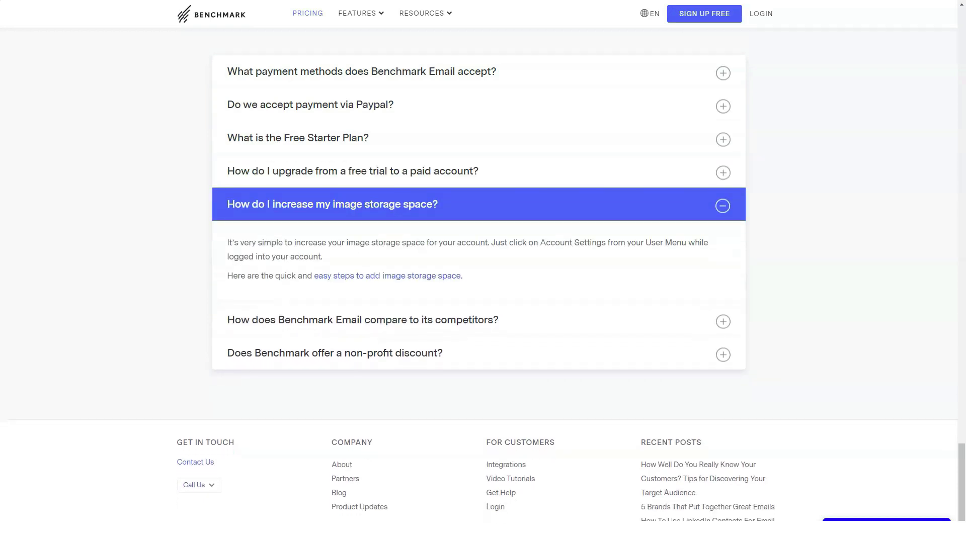
{"action": "left_click", "coordinate": [723, 322]}
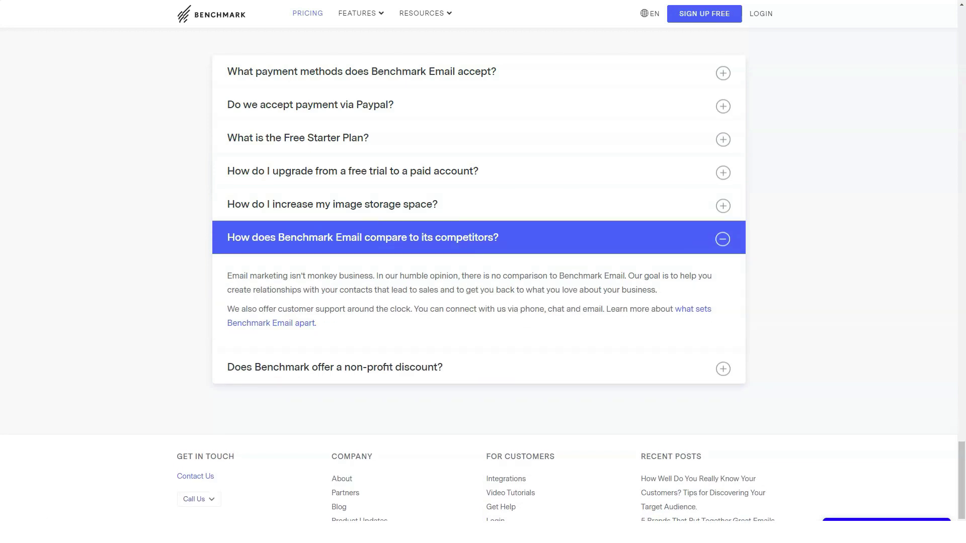
{"action": "left_click", "coordinate": [723, 369]}
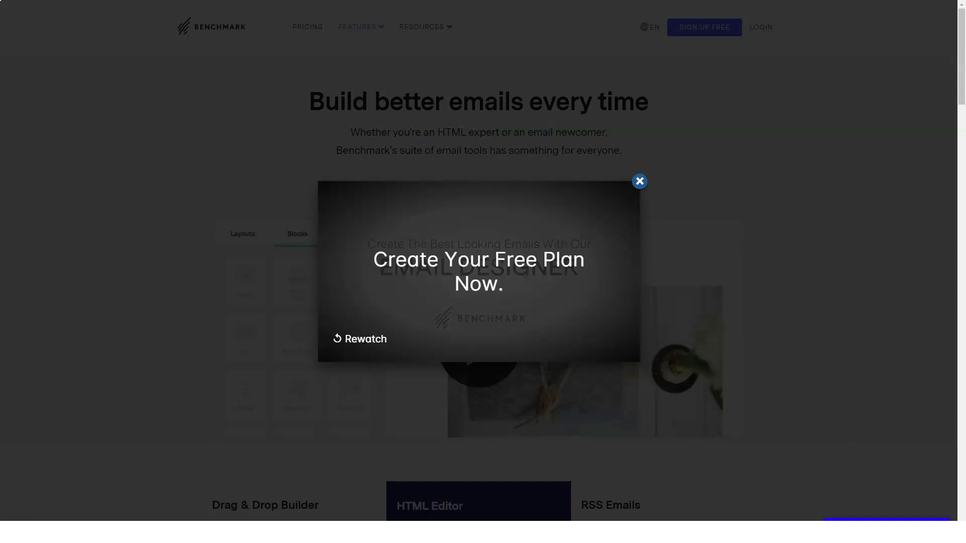
Dismiss the finished email designer promo video
{"action": "key", "text": "Escape"}
{"action": "scroll", "coordinate": [484, 302], "scroll_direction": "down", "scroll_amount": 3}
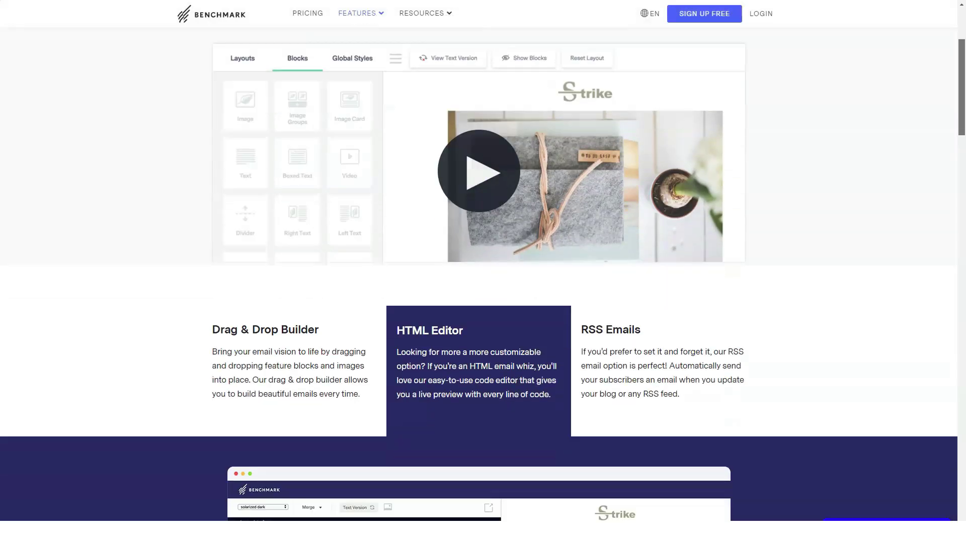
{"action": "scroll", "coordinate": [482, 303], "scroll_direction": "down", "scroll_amount": 3}
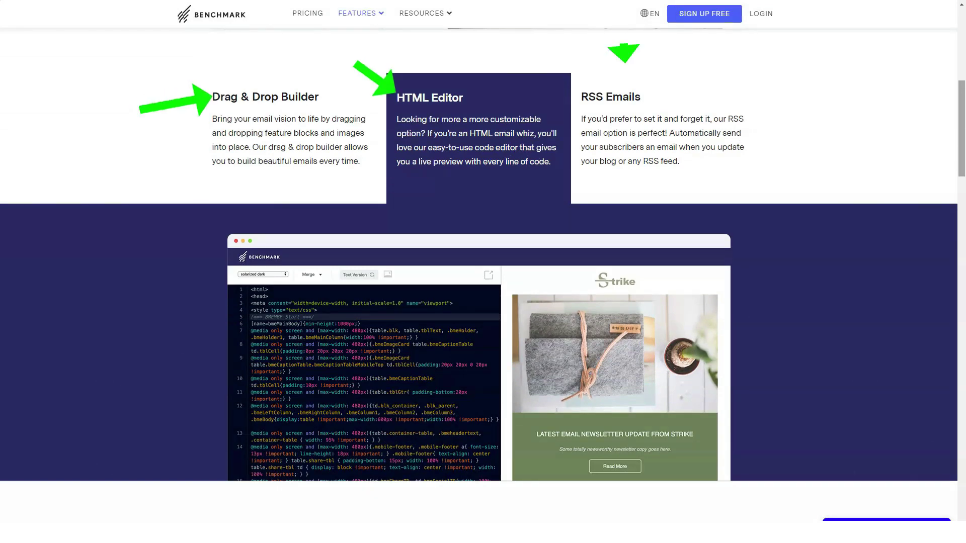
{"action": "scroll", "coordinate": [483, 302], "scroll_direction": "down", "scroll_amount": 3}
{"action": "scroll", "coordinate": [483, 302], "scroll_direction": "down", "scroll_amount": 3}
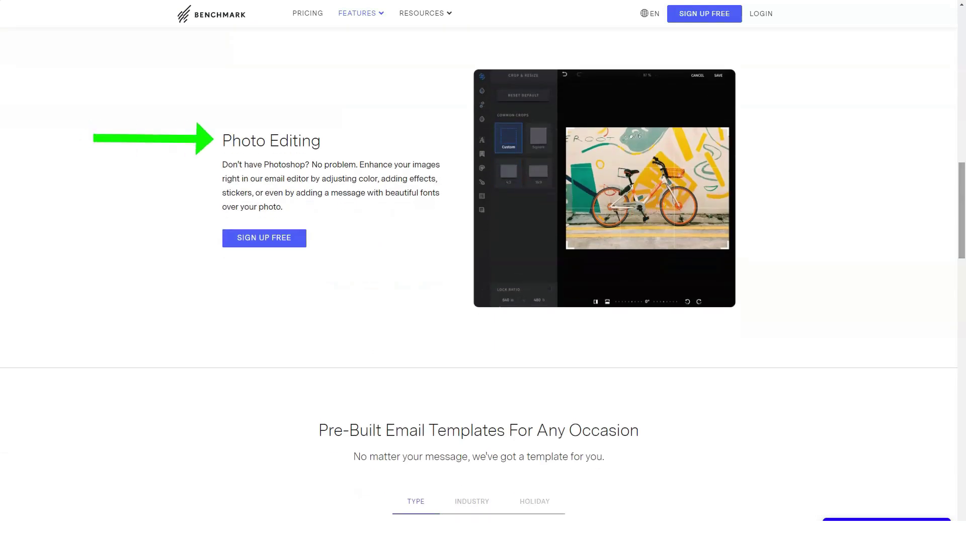
{"action": "scroll", "coordinate": [483, 272], "scroll_direction": "down", "scroll_amount": 5}
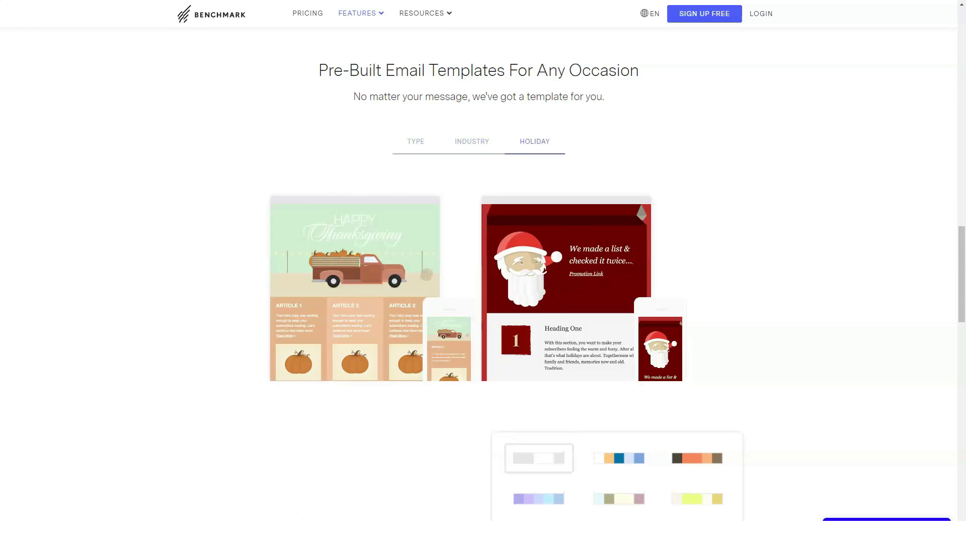
{"action": "scroll", "coordinate": [483, 272], "scroll_direction": "down", "scroll_amount": 5}
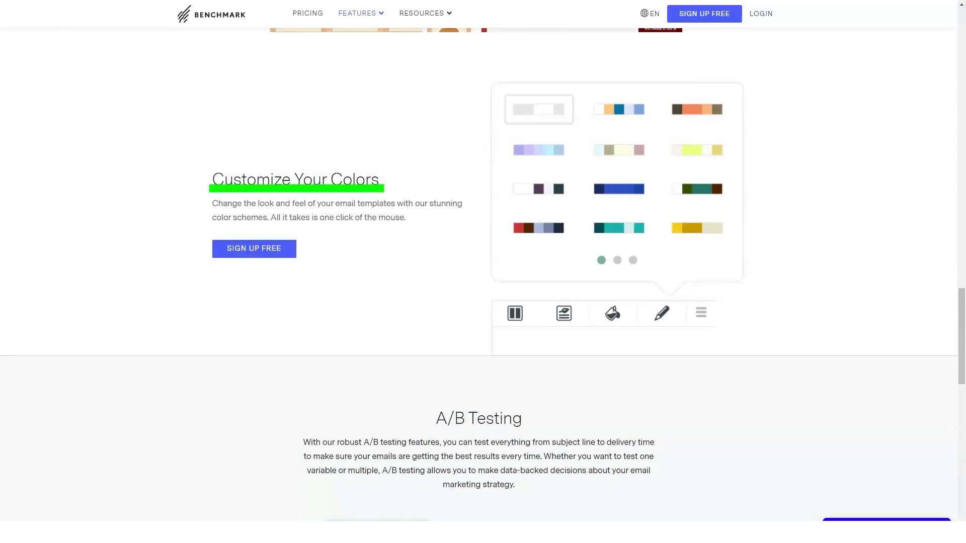
{"action": "scroll", "coordinate": [482, 271], "scroll_direction": "down", "scroll_amount": 4}
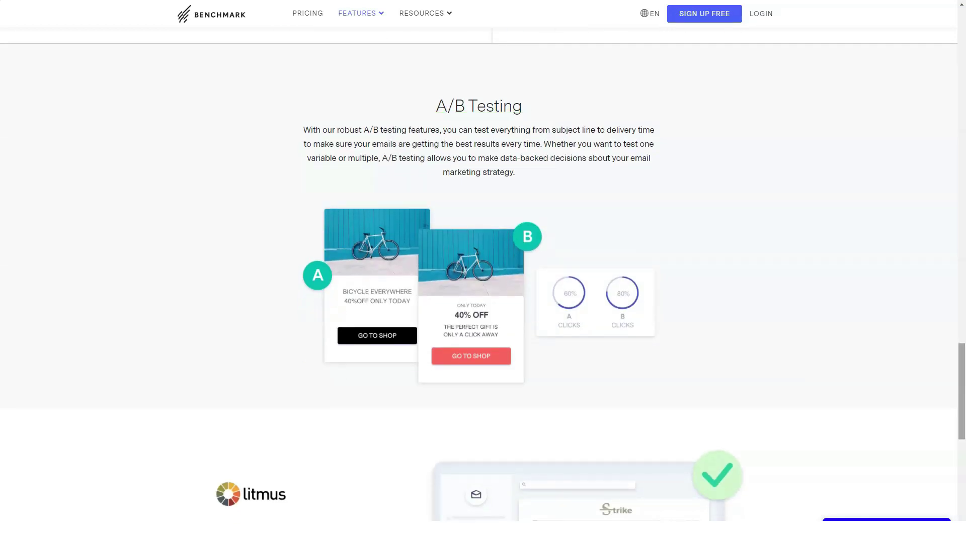
{"action": "scroll", "coordinate": [483, 272], "scroll_direction": "down", "scroll_amount": 5}
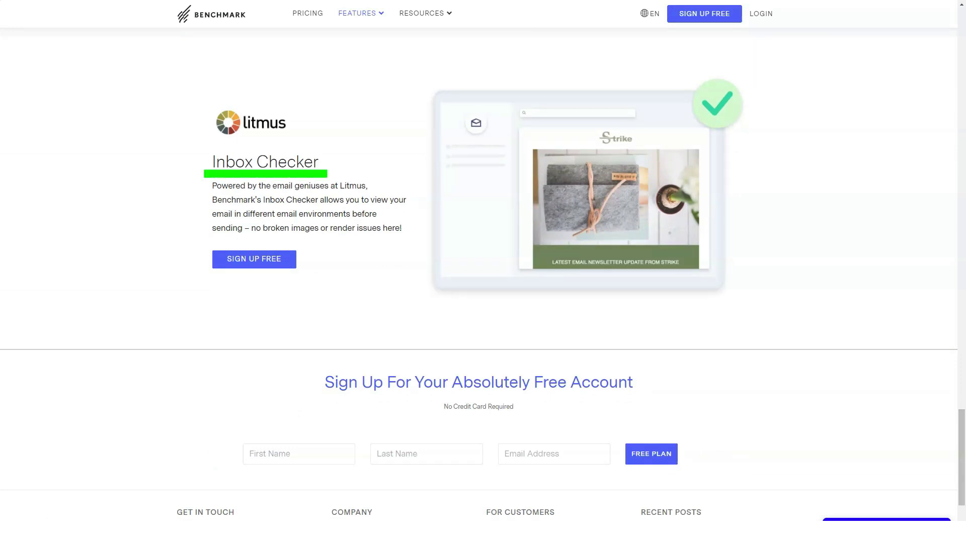
{"action": "scroll", "coordinate": [483, 272], "scroll_direction": "down", "scroll_amount": 3}
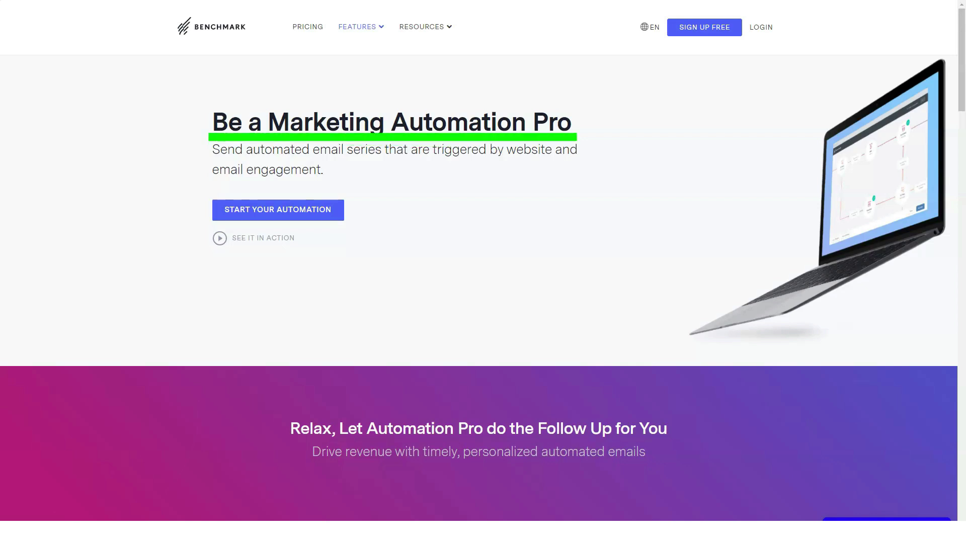
{"action": "scroll", "coordinate": [76, 422], "scroll_direction": "down", "scroll_amount": 2}
{"action": "scroll", "coordinate": [76, 423], "scroll_direction": "down", "scroll_amount": 3}
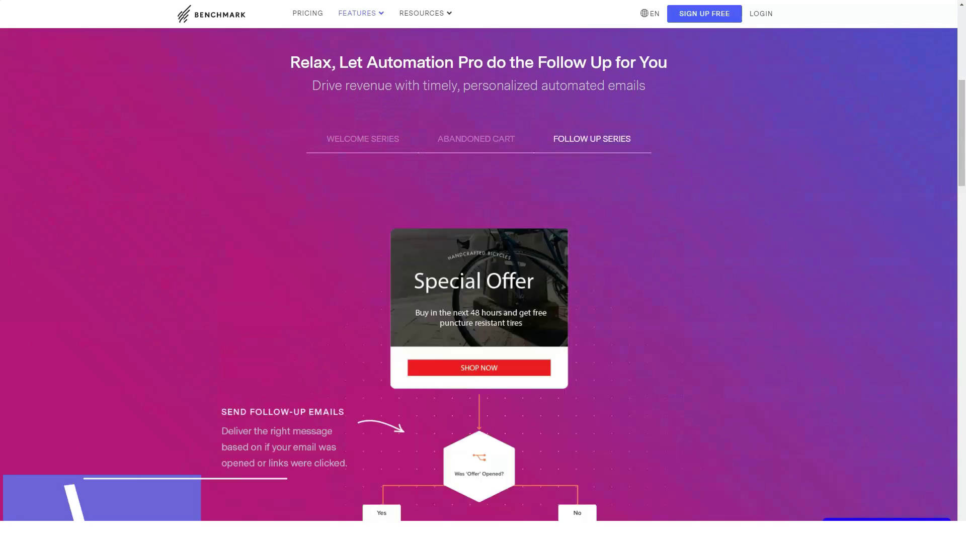
{"action": "scroll", "coordinate": [483, 302], "scroll_direction": "down", "scroll_amount": 5}
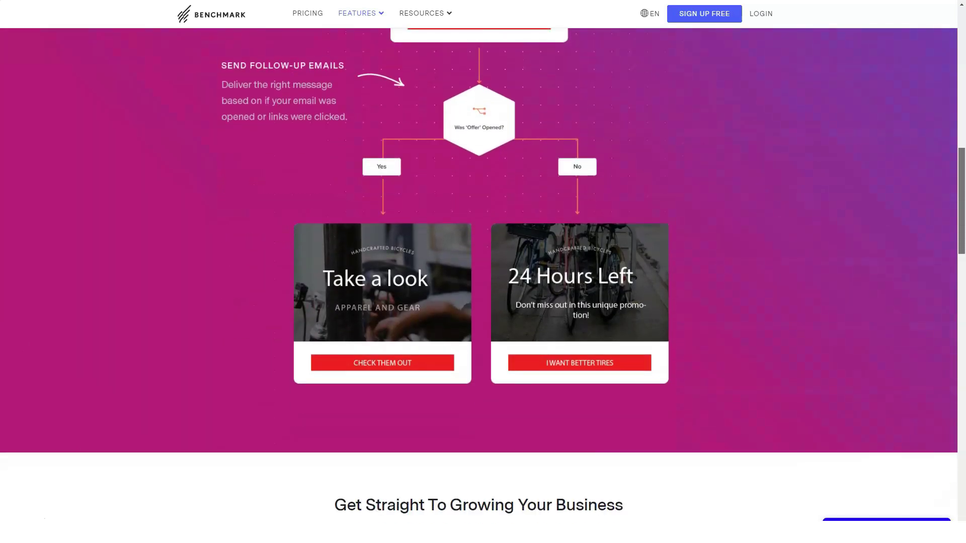
{"action": "scroll", "coordinate": [483, 302], "scroll_direction": "down", "scroll_amount": 2}
{"action": "scroll", "coordinate": [484, 302], "scroll_direction": "down", "scroll_amount": 3}
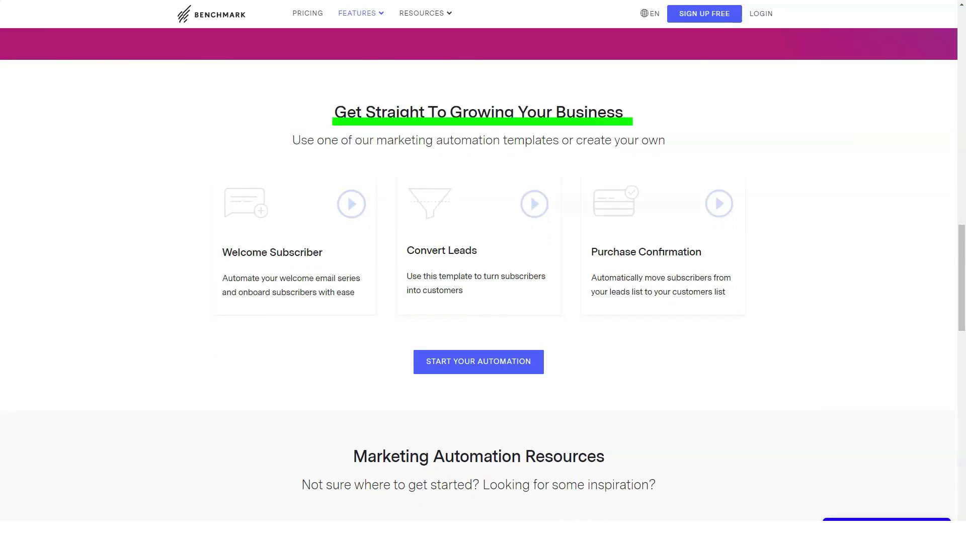
{"action": "scroll", "coordinate": [483, 302], "scroll_direction": "down", "scroll_amount": 5}
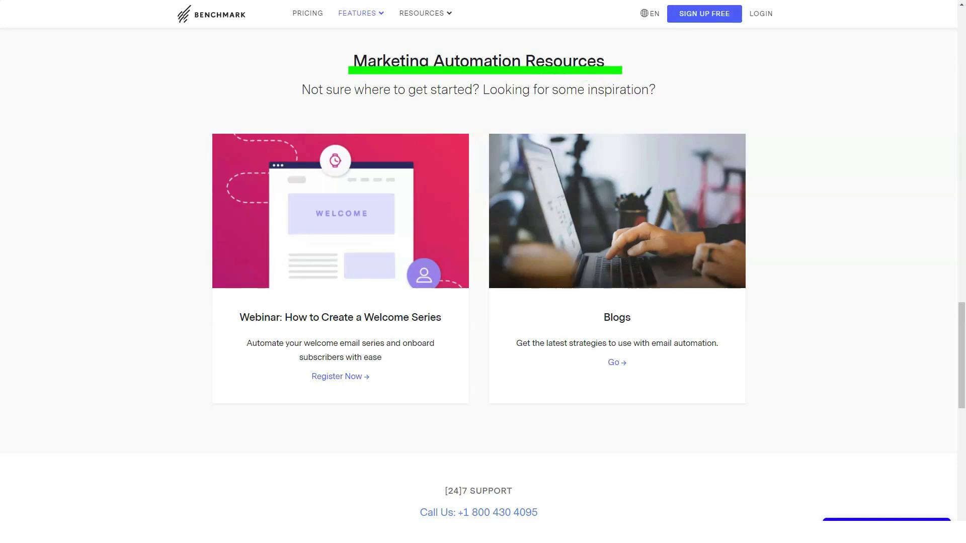
{"action": "scroll", "coordinate": [483, 302], "scroll_direction": "down", "scroll_amount": 2}
{"action": "scroll", "coordinate": [483, 302], "scroll_direction": "down", "scroll_amount": 3}
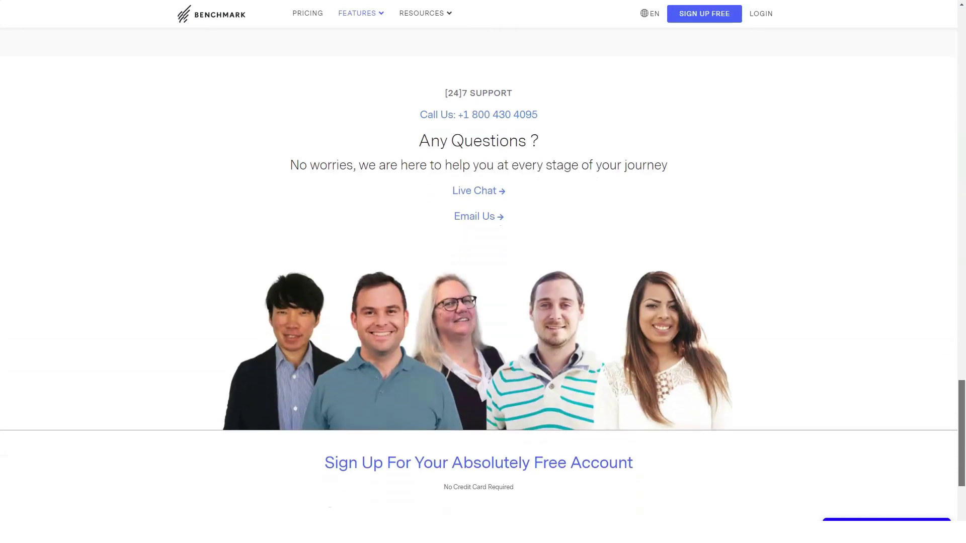
{"action": "scroll", "coordinate": [483, 302], "scroll_direction": "down", "scroll_amount": 1}
{"action": "scroll", "coordinate": [484, 302], "scroll_direction": "down", "scroll_amount": 2}
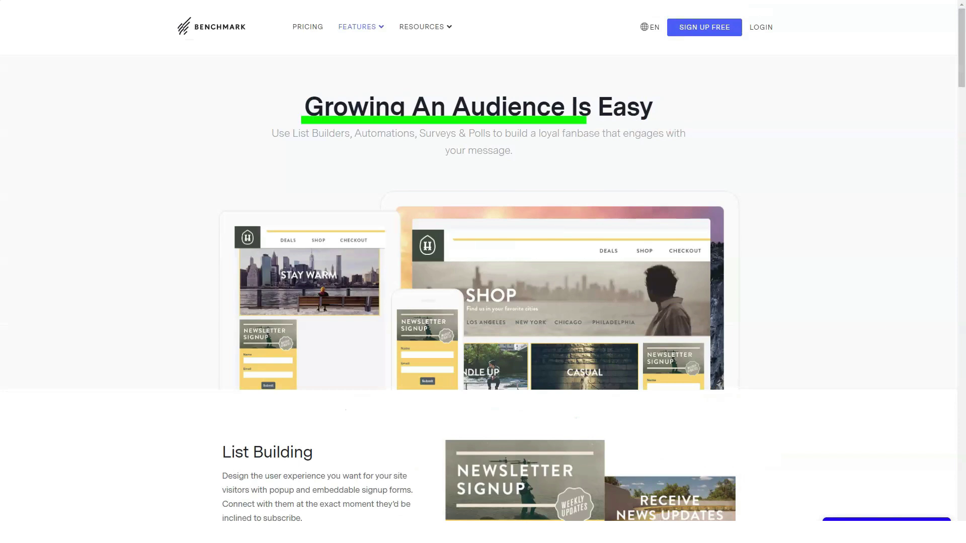
{"action": "scroll", "coordinate": [483, 302], "scroll_direction": "down", "scroll_amount": 3}
{"action": "scroll", "coordinate": [483, 302], "scroll_direction": "down", "scroll_amount": 2}
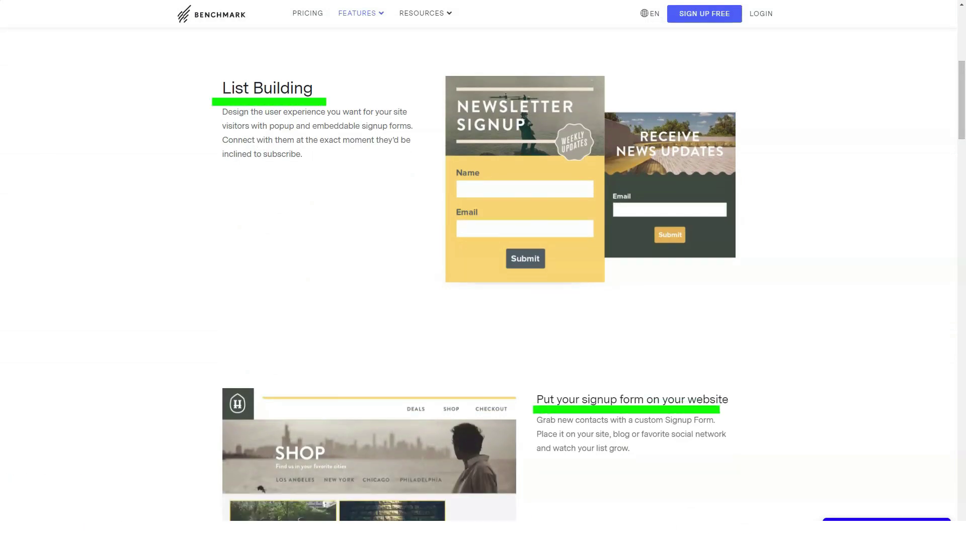
{"action": "scroll", "coordinate": [483, 302], "scroll_direction": "down", "scroll_amount": 4}
{"action": "scroll", "coordinate": [483, 302], "scroll_direction": "down", "scroll_amount": 4}
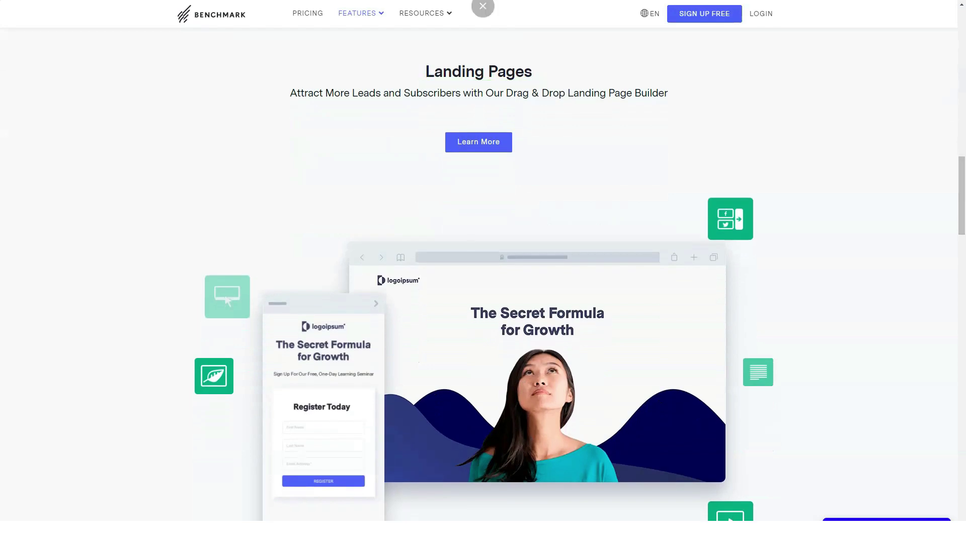
{"action": "scroll", "coordinate": [483, 302], "scroll_direction": "down", "scroll_amount": 1}
{"action": "scroll", "coordinate": [483, 302], "scroll_direction": "down", "scroll_amount": 4}
{"action": "scroll", "coordinate": [483, 303], "scroll_direction": "down", "scroll_amount": 2}
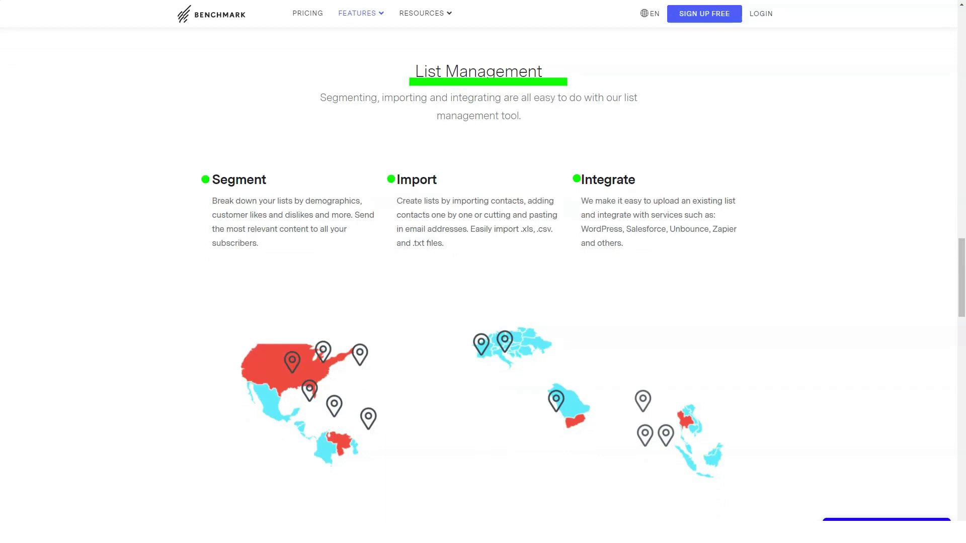
{"action": "scroll", "coordinate": [483, 302], "scroll_direction": "down", "scroll_amount": 3}
{"action": "scroll", "coordinate": [483, 302], "scroll_direction": "down", "scroll_amount": 2}
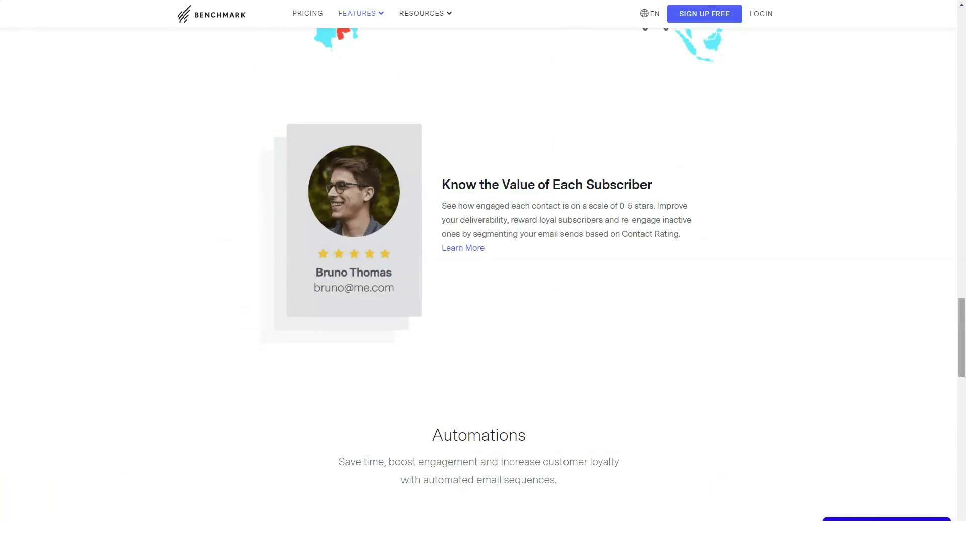
{"action": "scroll", "coordinate": [483, 302], "scroll_direction": "down", "scroll_amount": 5}
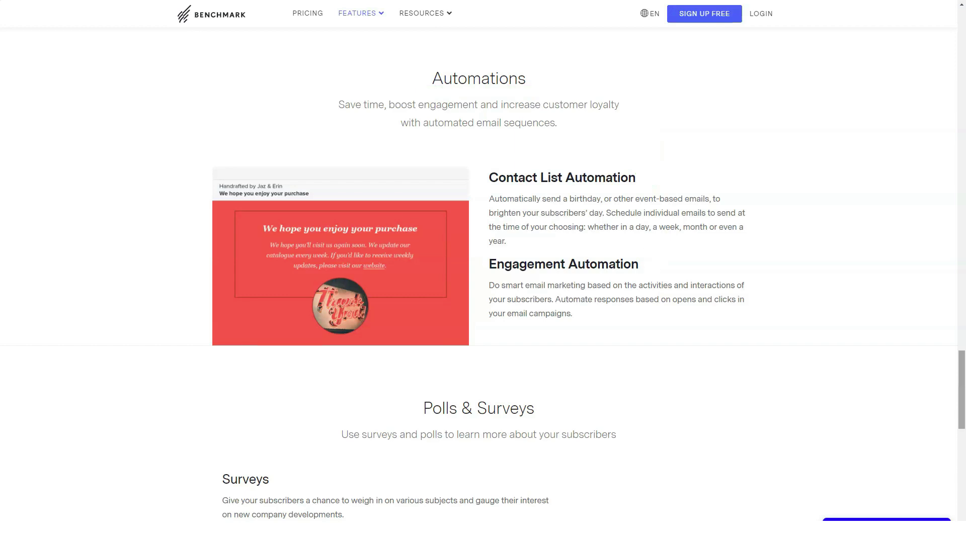
{"action": "scroll", "coordinate": [483, 302], "scroll_direction": "down", "scroll_amount": 5}
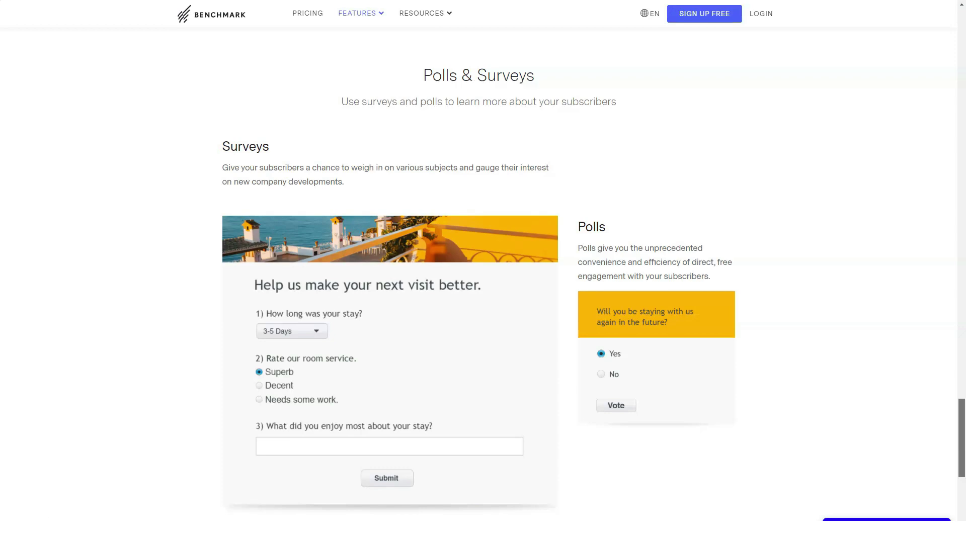
{"action": "scroll", "coordinate": [483, 302], "scroll_direction": "down", "scroll_amount": 6}
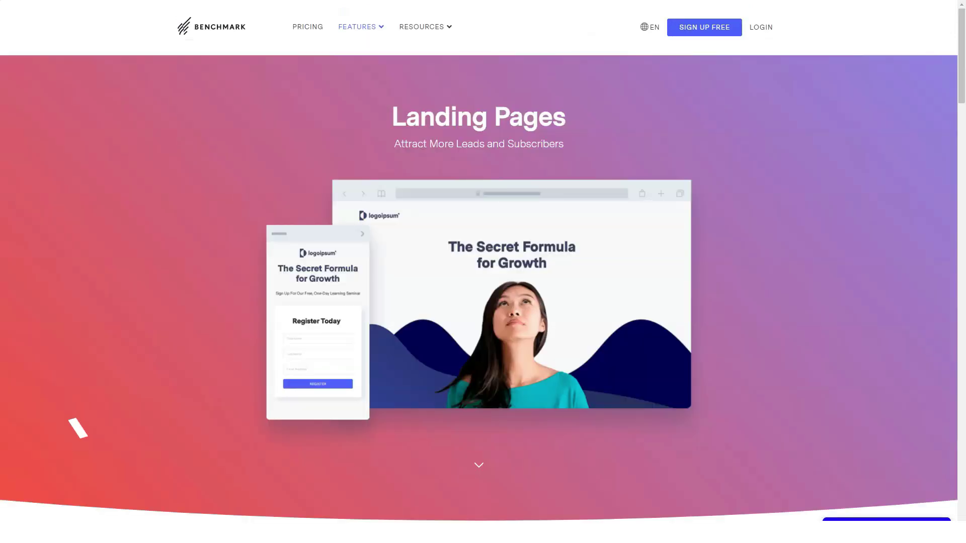
{"action": "scroll", "coordinate": [483, 302], "scroll_direction": "down", "scroll_amount": 1}
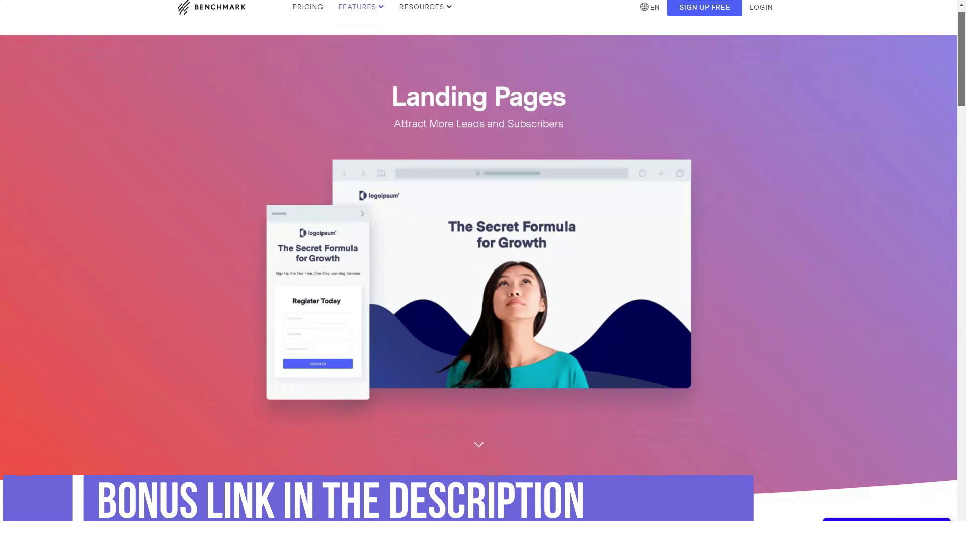
{"action": "scroll", "coordinate": [483, 302], "scroll_direction": "down", "scroll_amount": 2}
{"action": "scroll", "coordinate": [483, 302], "scroll_direction": "down", "scroll_amount": 2}
{"action": "scroll", "coordinate": [483, 302], "scroll_direction": "down", "scroll_amount": 2}
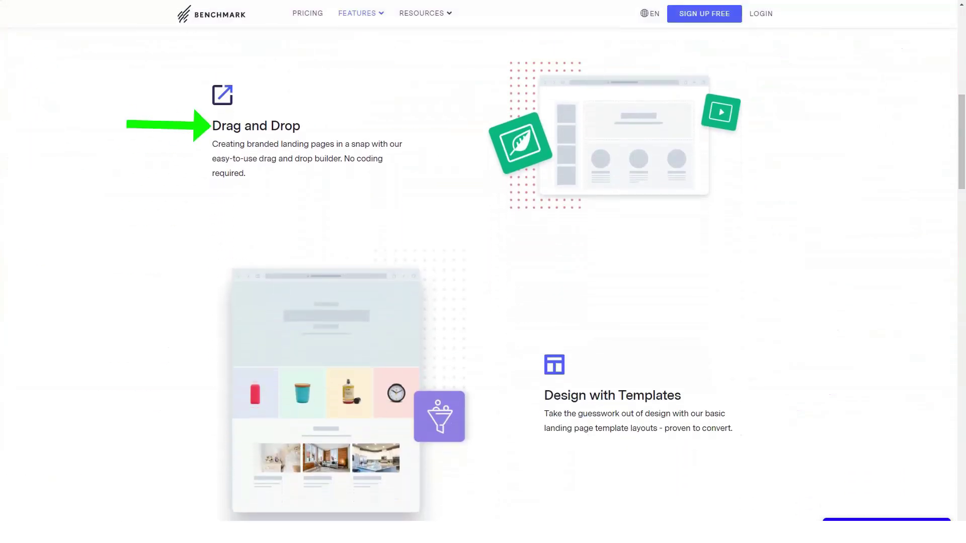
{"action": "scroll", "coordinate": [484, 302], "scroll_direction": "down", "scroll_amount": 2}
{"action": "scroll", "coordinate": [483, 301], "scroll_direction": "down", "scroll_amount": 2}
{"action": "scroll", "coordinate": [483, 303], "scroll_direction": "down", "scroll_amount": 2}
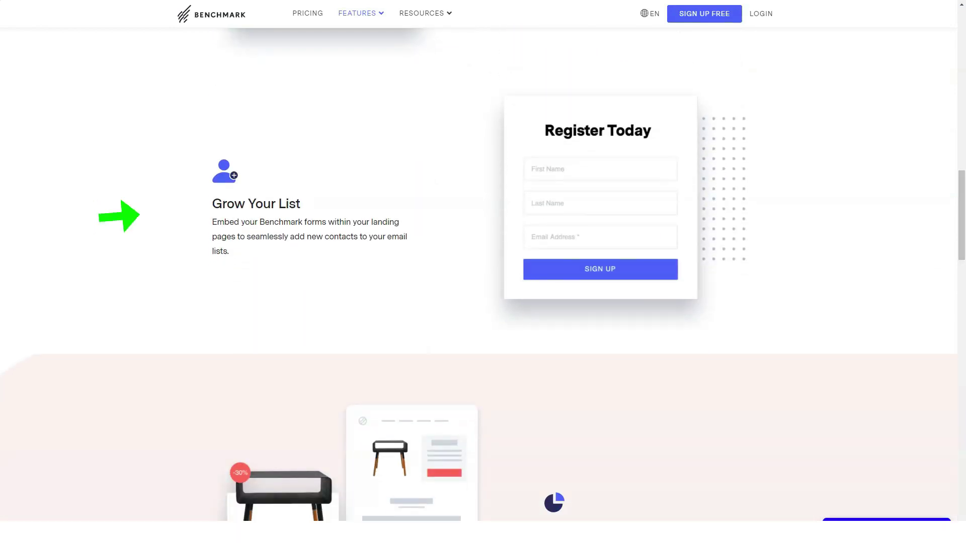
{"action": "scroll", "coordinate": [483, 301], "scroll_direction": "down", "scroll_amount": 5}
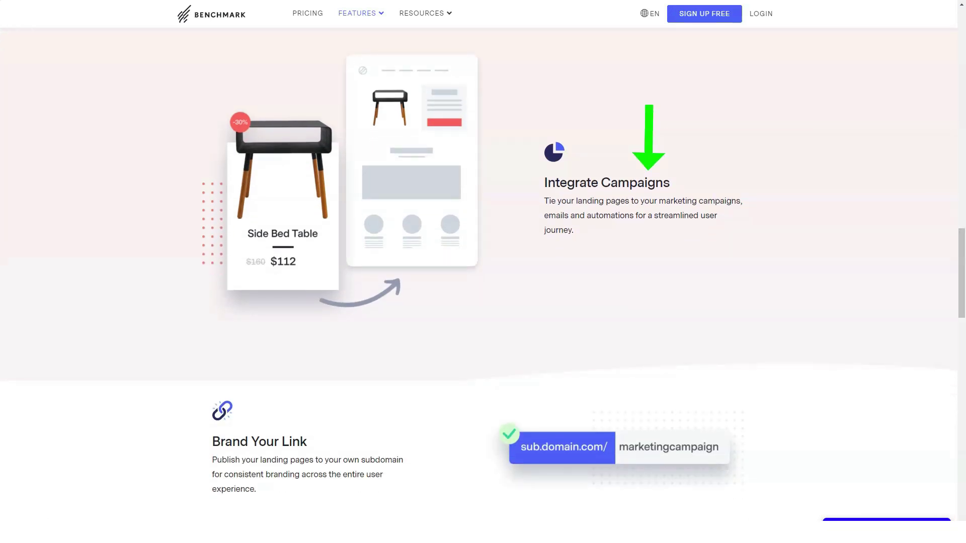
{"action": "scroll", "coordinate": [483, 301], "scroll_direction": "down", "scroll_amount": 2}
{"action": "scroll", "coordinate": [483, 301], "scroll_direction": "down", "scroll_amount": 2}
{"action": "scroll", "coordinate": [483, 302], "scroll_direction": "down", "scroll_amount": 2}
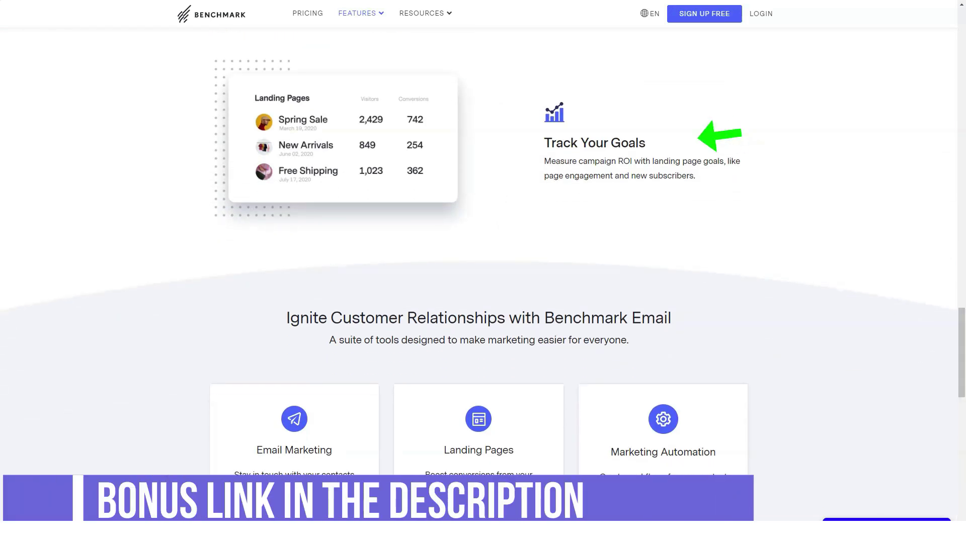
{"action": "scroll", "coordinate": [482, 302], "scroll_direction": "down", "scroll_amount": 3}
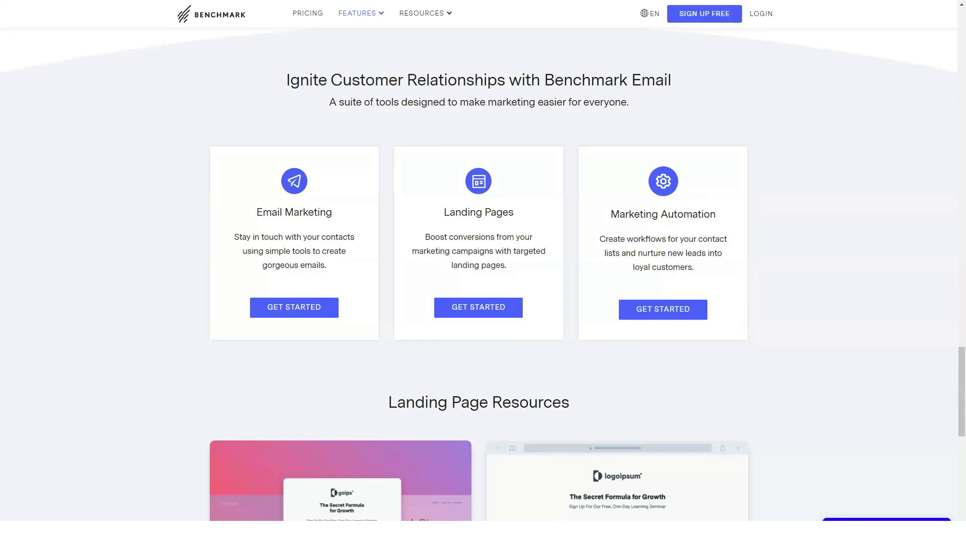
{"action": "scroll", "coordinate": [483, 301], "scroll_direction": "down", "scroll_amount": 1}
{"action": "scroll", "coordinate": [483, 302], "scroll_direction": "down", "scroll_amount": 3}
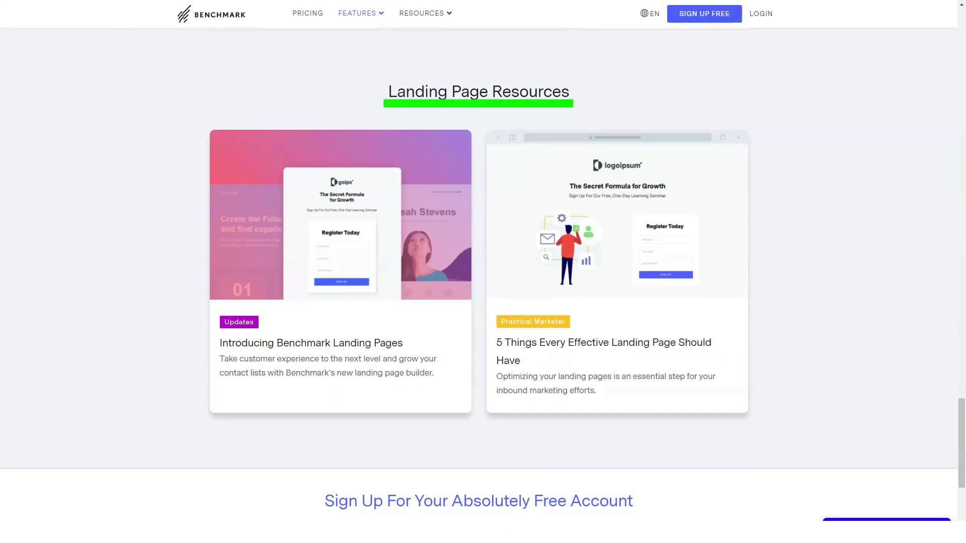
{"action": "scroll", "coordinate": [482, 302], "scroll_direction": "down", "scroll_amount": 4}
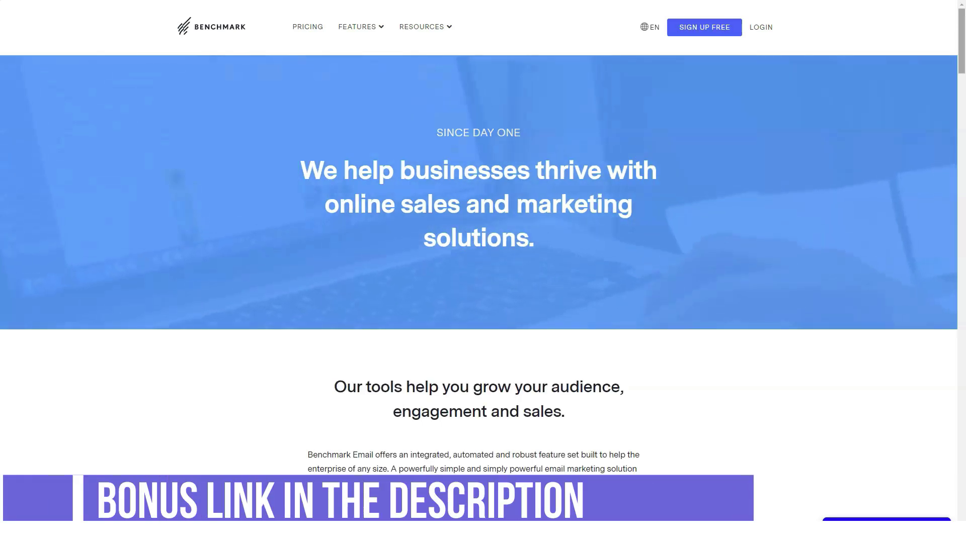
{"action": "scroll", "coordinate": [483, 302], "scroll_direction": "down", "scroll_amount": 3}
{"action": "scroll", "coordinate": [483, 302], "scroll_direction": "down", "scroll_amount": 2}
{"action": "scroll", "coordinate": [483, 302], "scroll_direction": "down", "scroll_amount": 2}
{"action": "scroll", "coordinate": [483, 302], "scroll_direction": "down", "scroll_amount": 2}
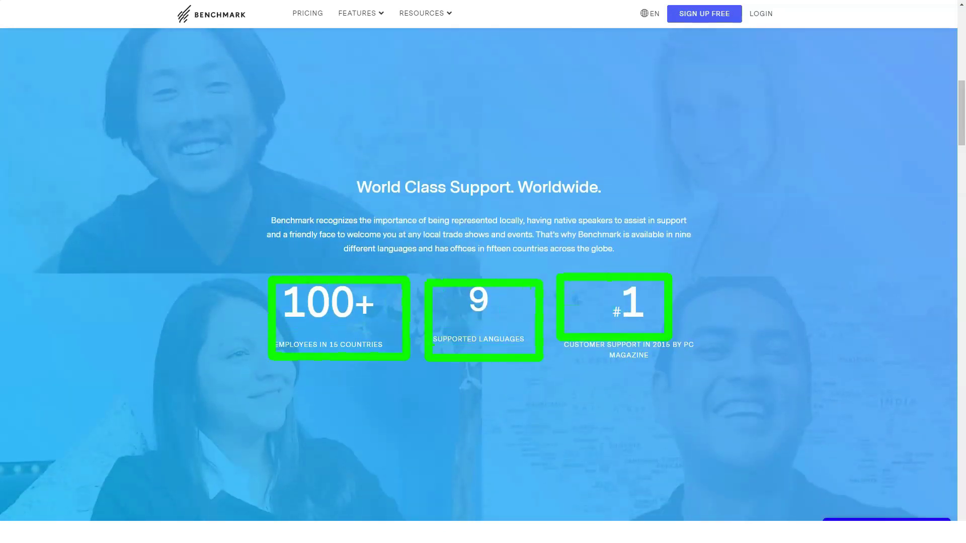
{"action": "scroll", "coordinate": [483, 302], "scroll_direction": "down", "scroll_amount": 5}
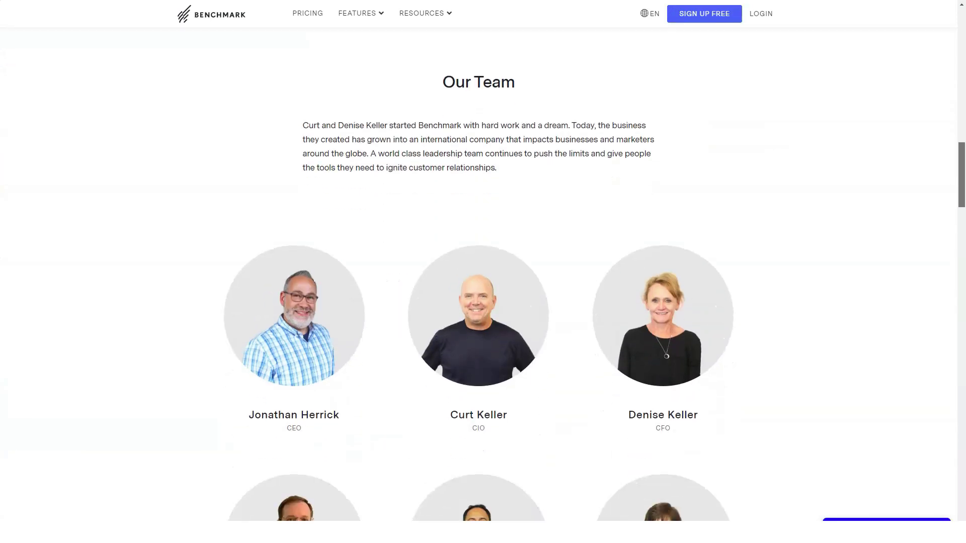
{"action": "scroll", "coordinate": [483, 302], "scroll_direction": "down", "scroll_amount": 5}
{"action": "scroll", "coordinate": [483, 303], "scroll_direction": "down", "scroll_amount": 2}
{"action": "scroll", "coordinate": [483, 302], "scroll_direction": "down", "scroll_amount": 5}
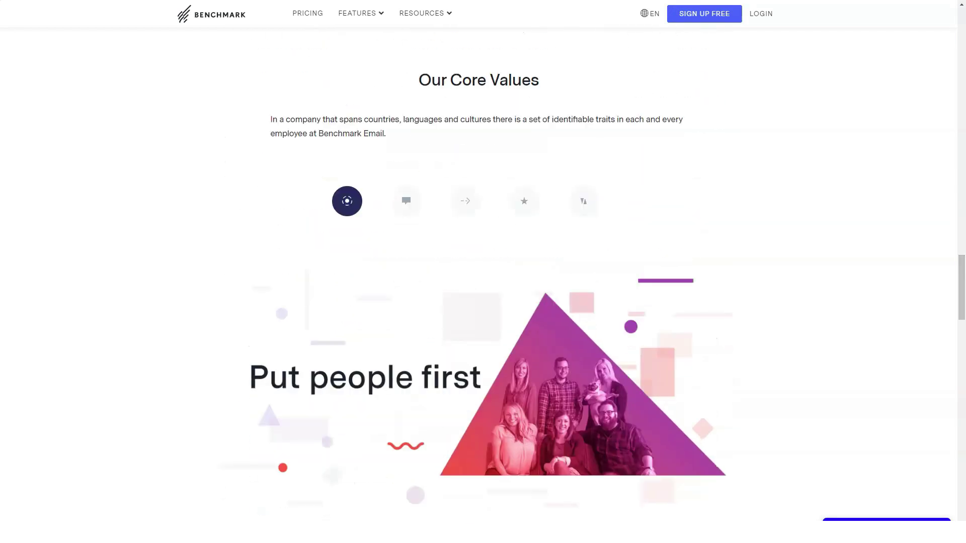
{"action": "scroll", "coordinate": [484, 302], "scroll_direction": "down", "scroll_amount": 1}
{"action": "scroll", "coordinate": [483, 302], "scroll_direction": "down", "scroll_amount": 4}
{"action": "scroll", "coordinate": [483, 302], "scroll_direction": "down", "scroll_amount": 2}
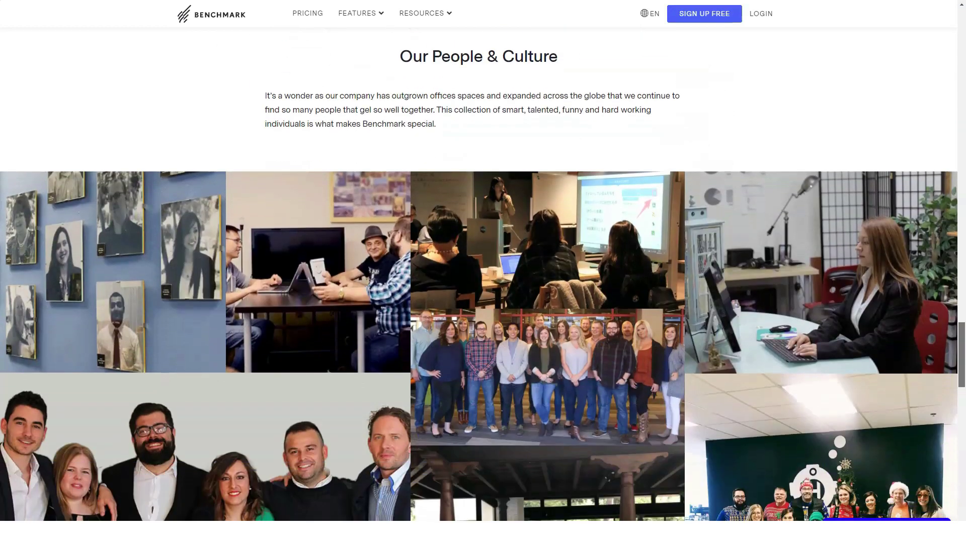
{"action": "scroll", "coordinate": [483, 301], "scroll_direction": "down", "scroll_amount": 1}
{"action": "scroll", "coordinate": [483, 302], "scroll_direction": "down", "scroll_amount": 2}
{"action": "scroll", "coordinate": [483, 302], "scroll_direction": "down", "scroll_amount": 3}
{"action": "scroll", "coordinate": [483, 302], "scroll_direction": "down", "scroll_amount": 2}
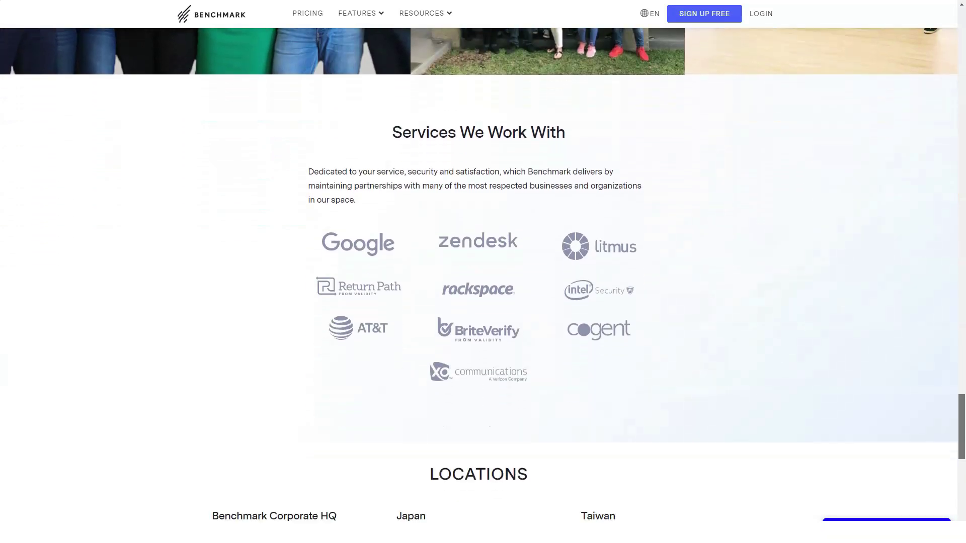
{"action": "scroll", "coordinate": [482, 301], "scroll_direction": "down", "scroll_amount": 1}
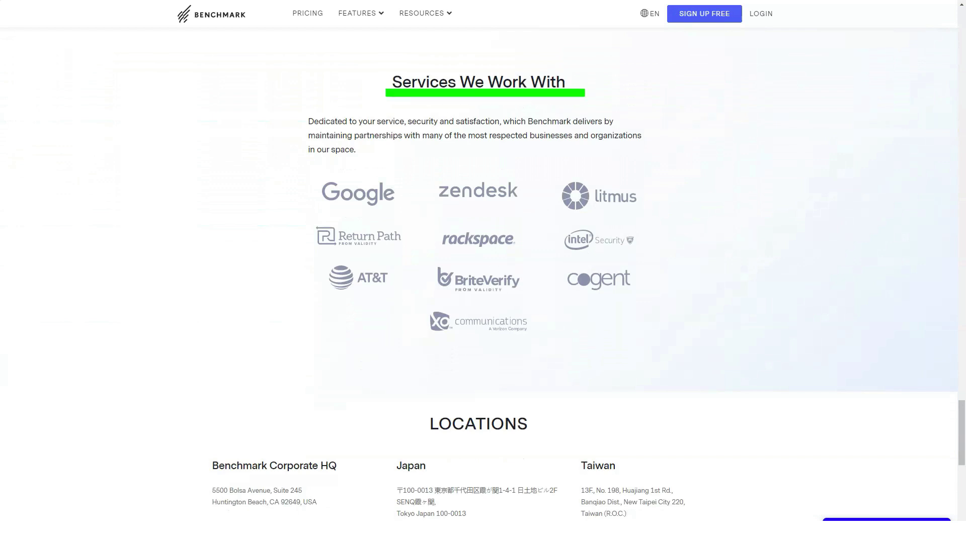
{"action": "scroll", "coordinate": [483, 302], "scroll_direction": "down", "scroll_amount": 5}
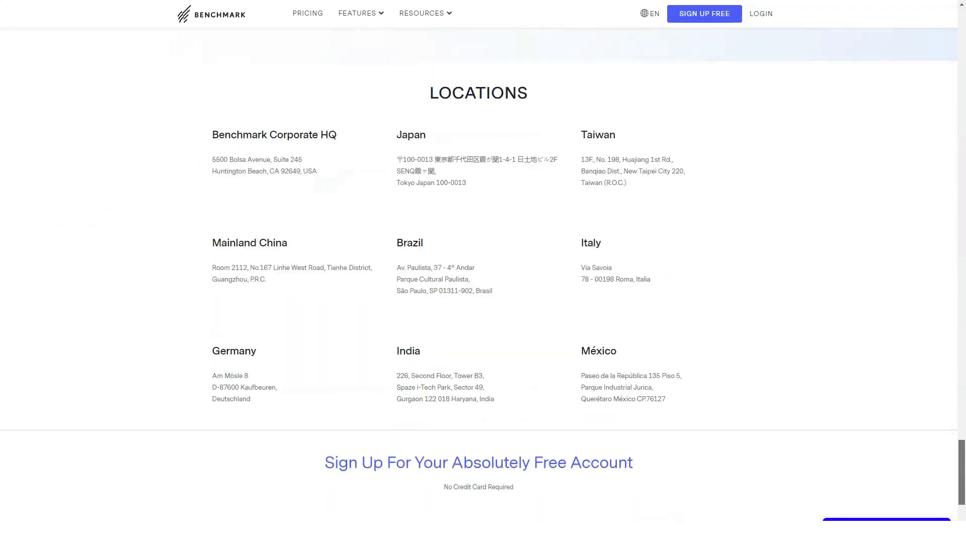